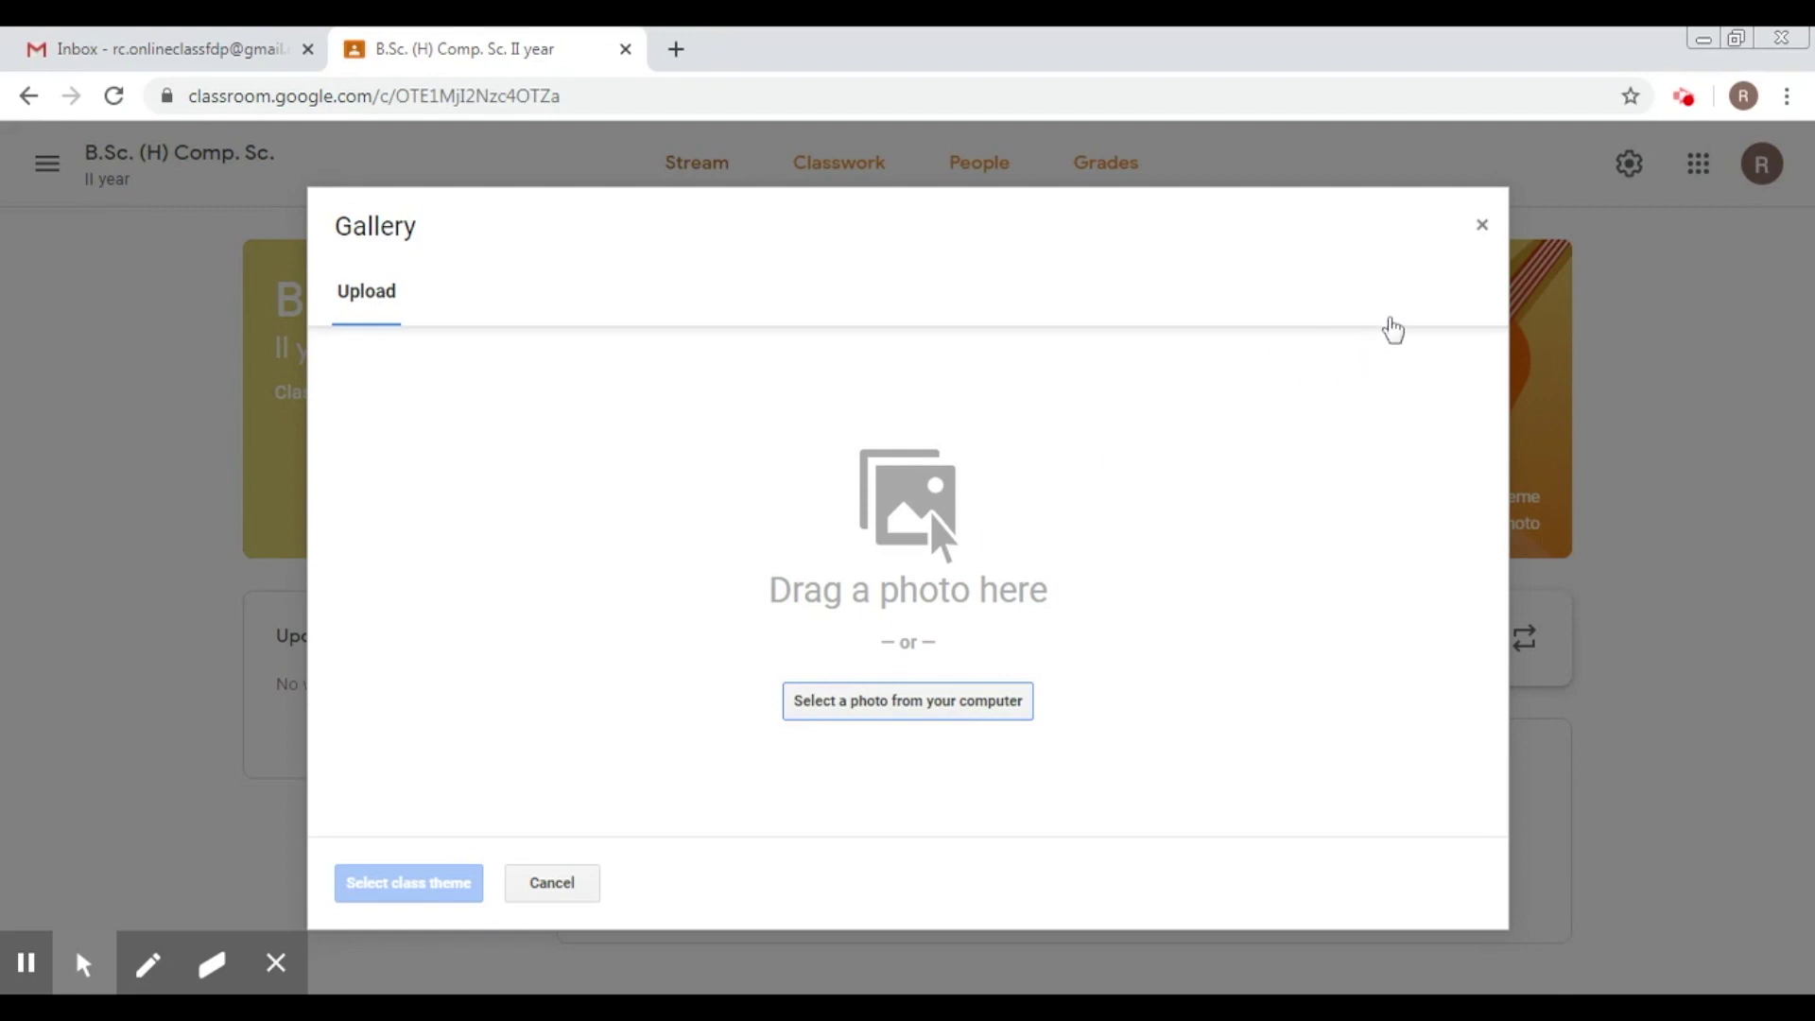
Close the empty photo upload window to get back to the class Stream with its violin banner.
click(1486, 229)
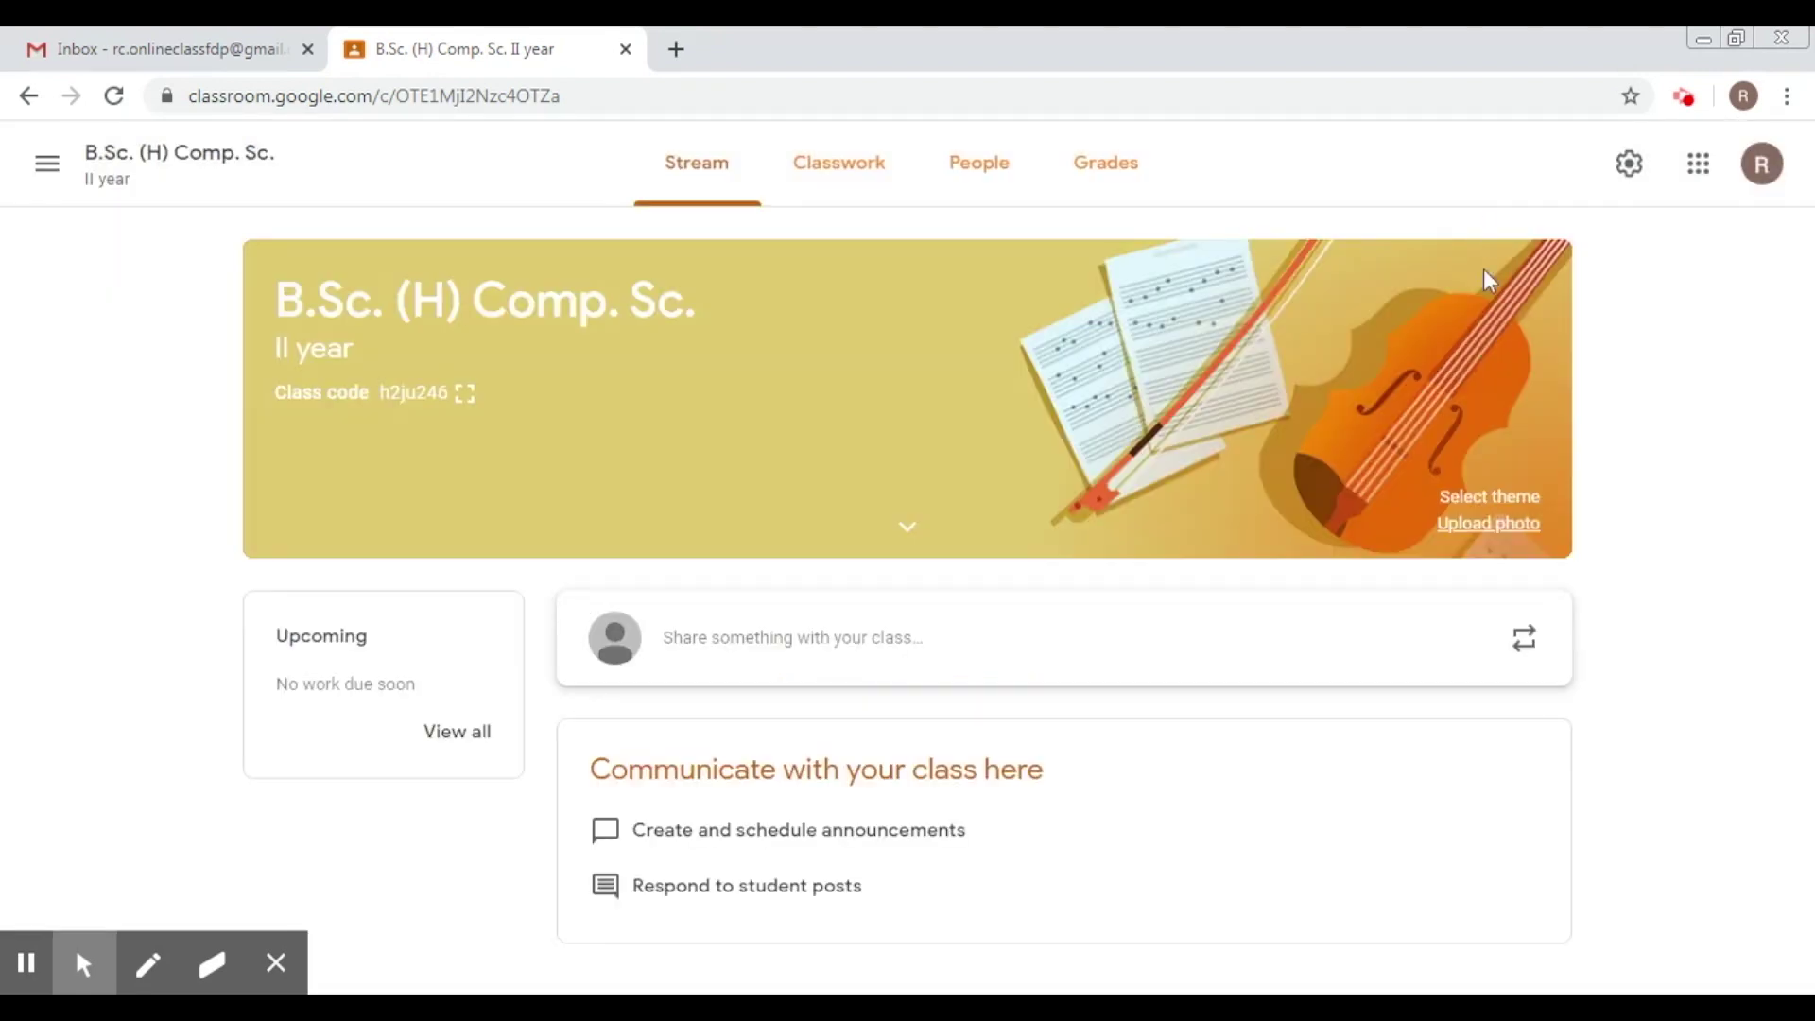
Browse the theme gallery's English & History, Math & Science, Arts, Sports and Other tabs.
click(1491, 496)
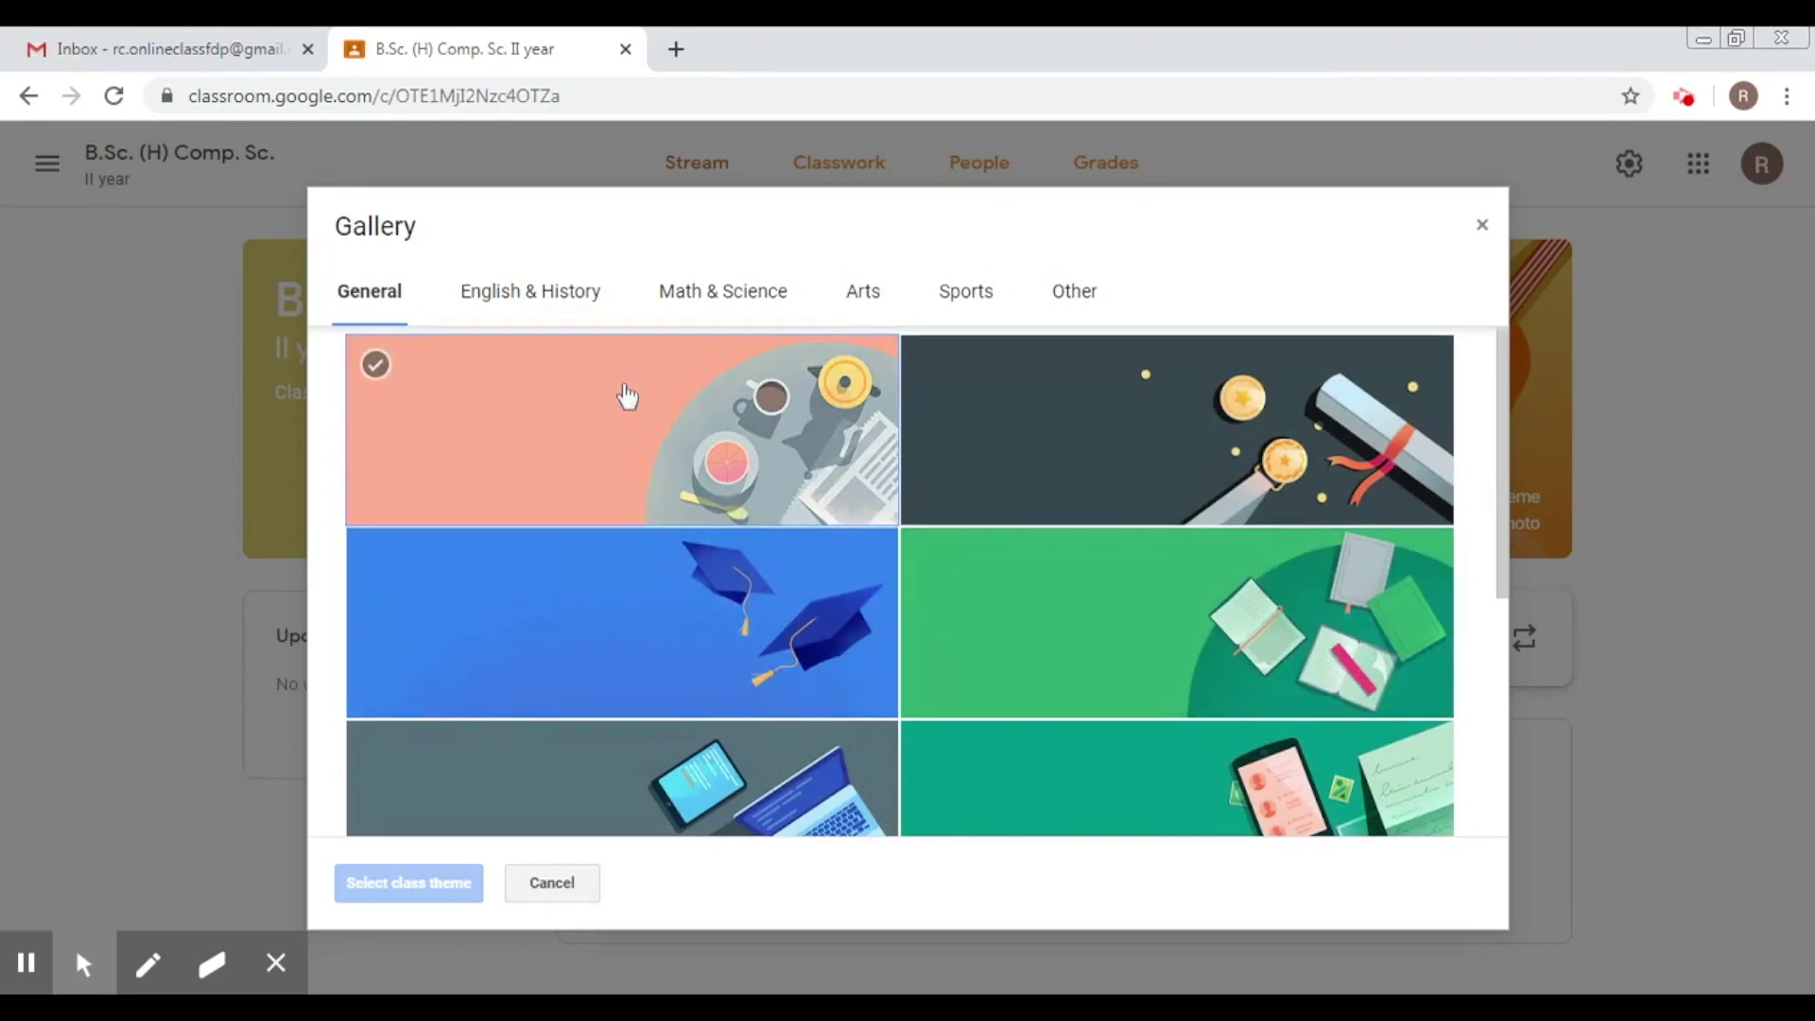
click(501, 295)
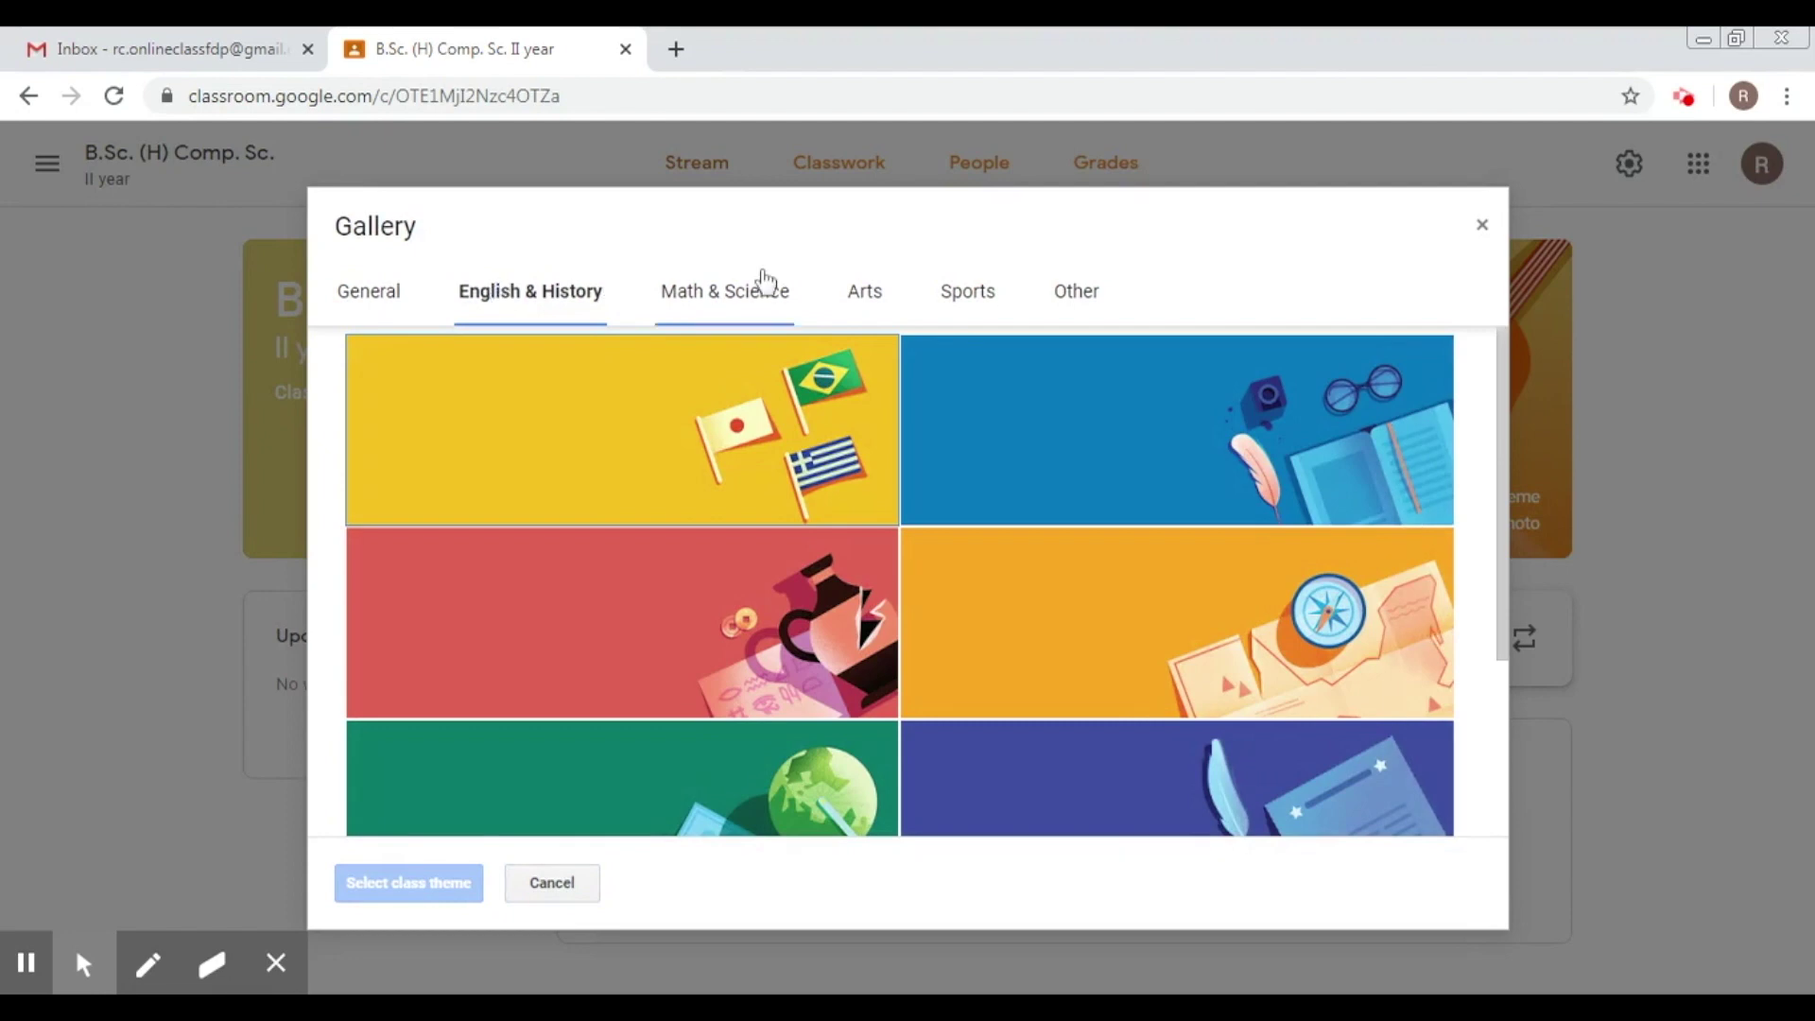
click(764, 289)
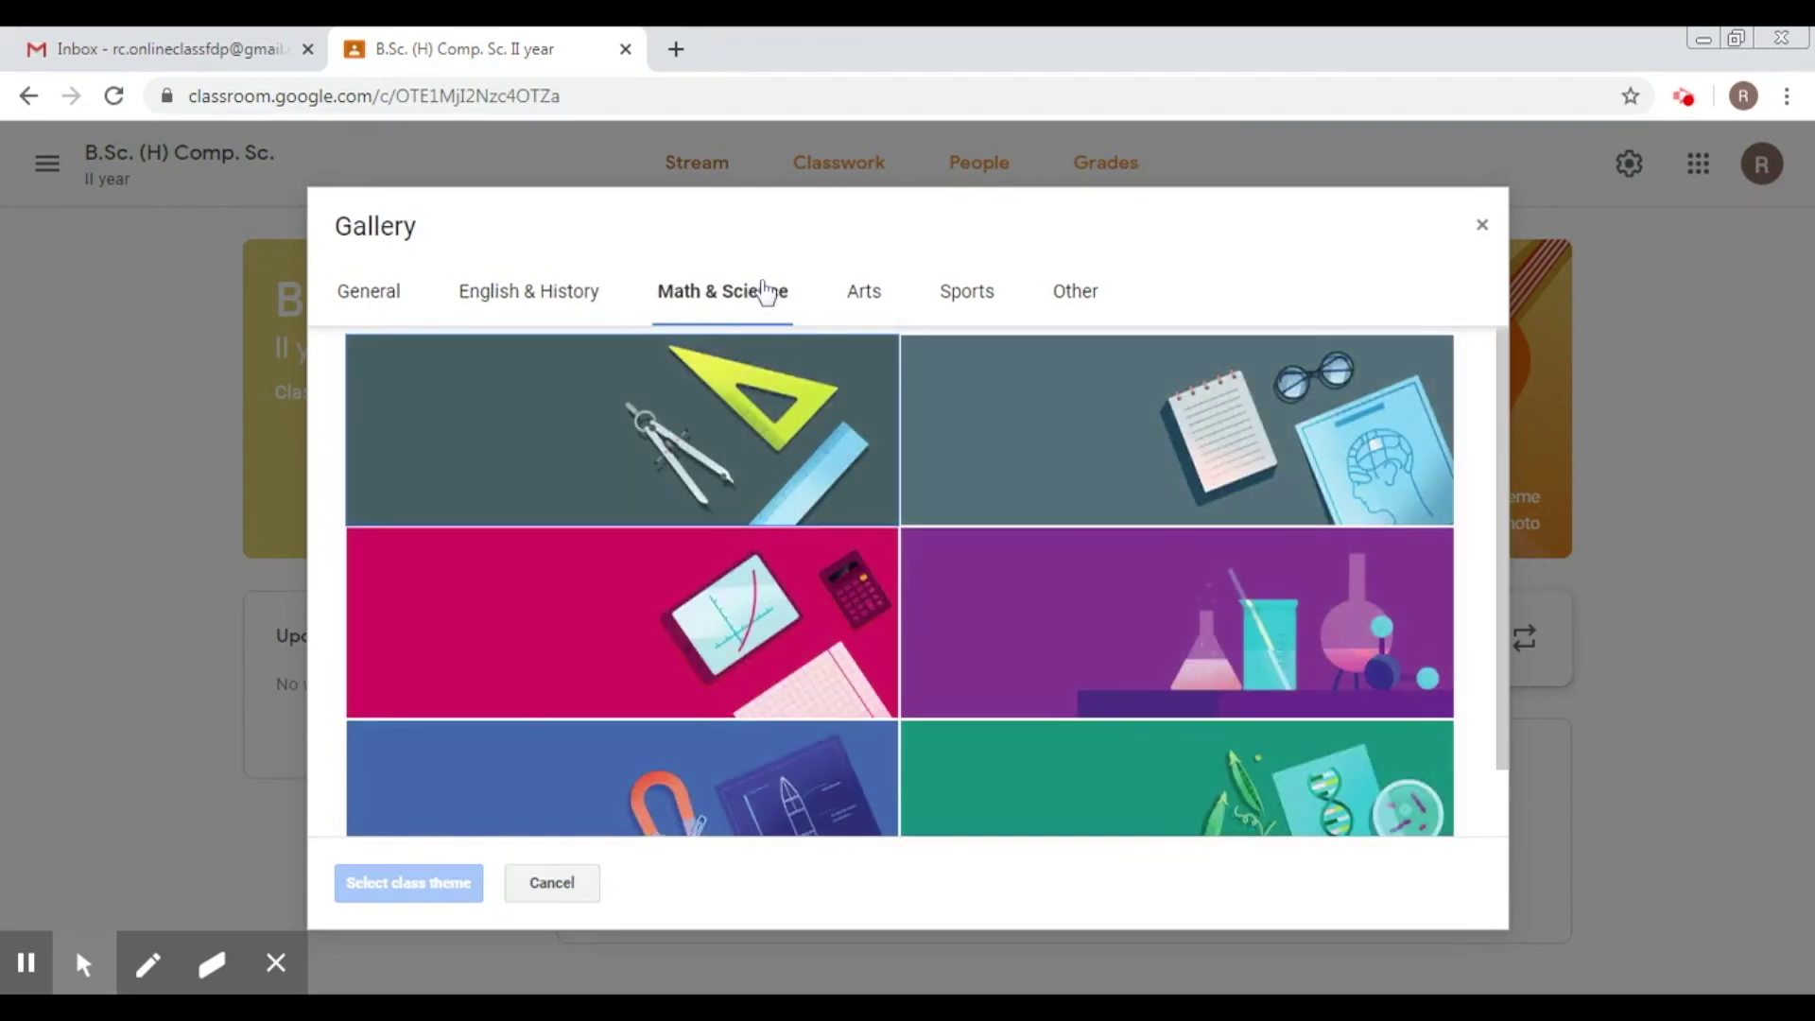
click(882, 300)
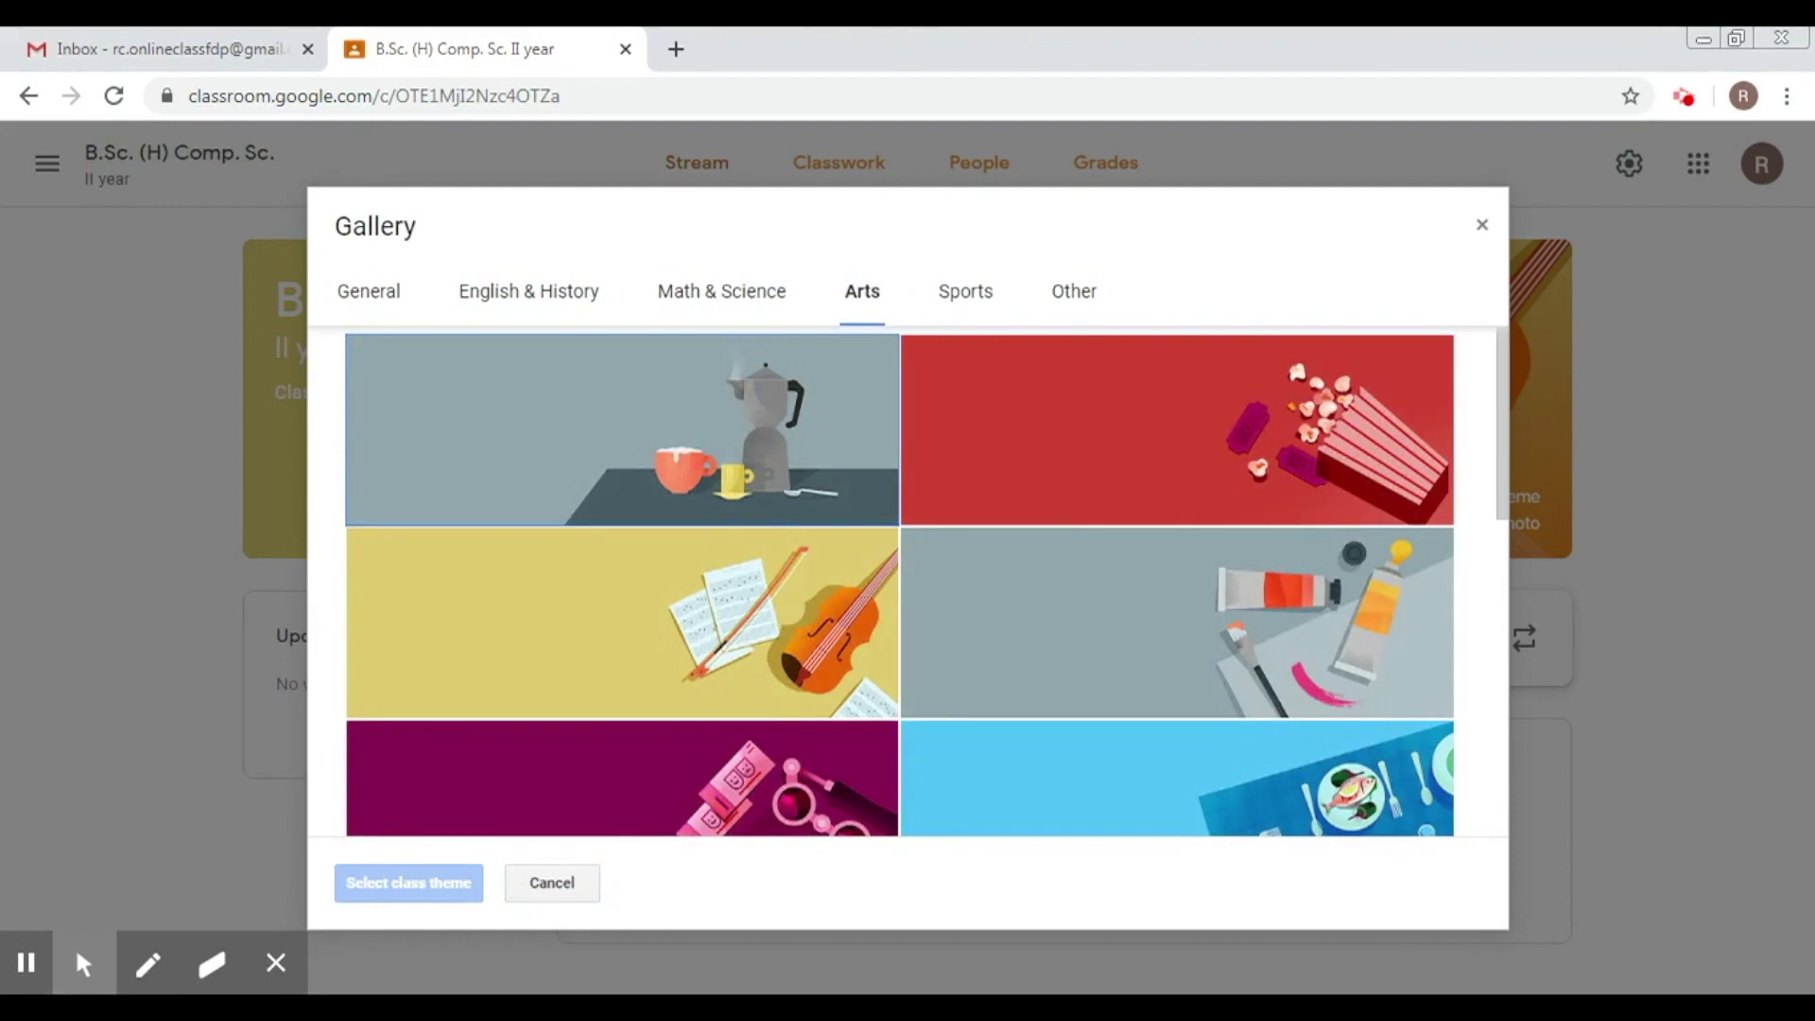
click(991, 298)
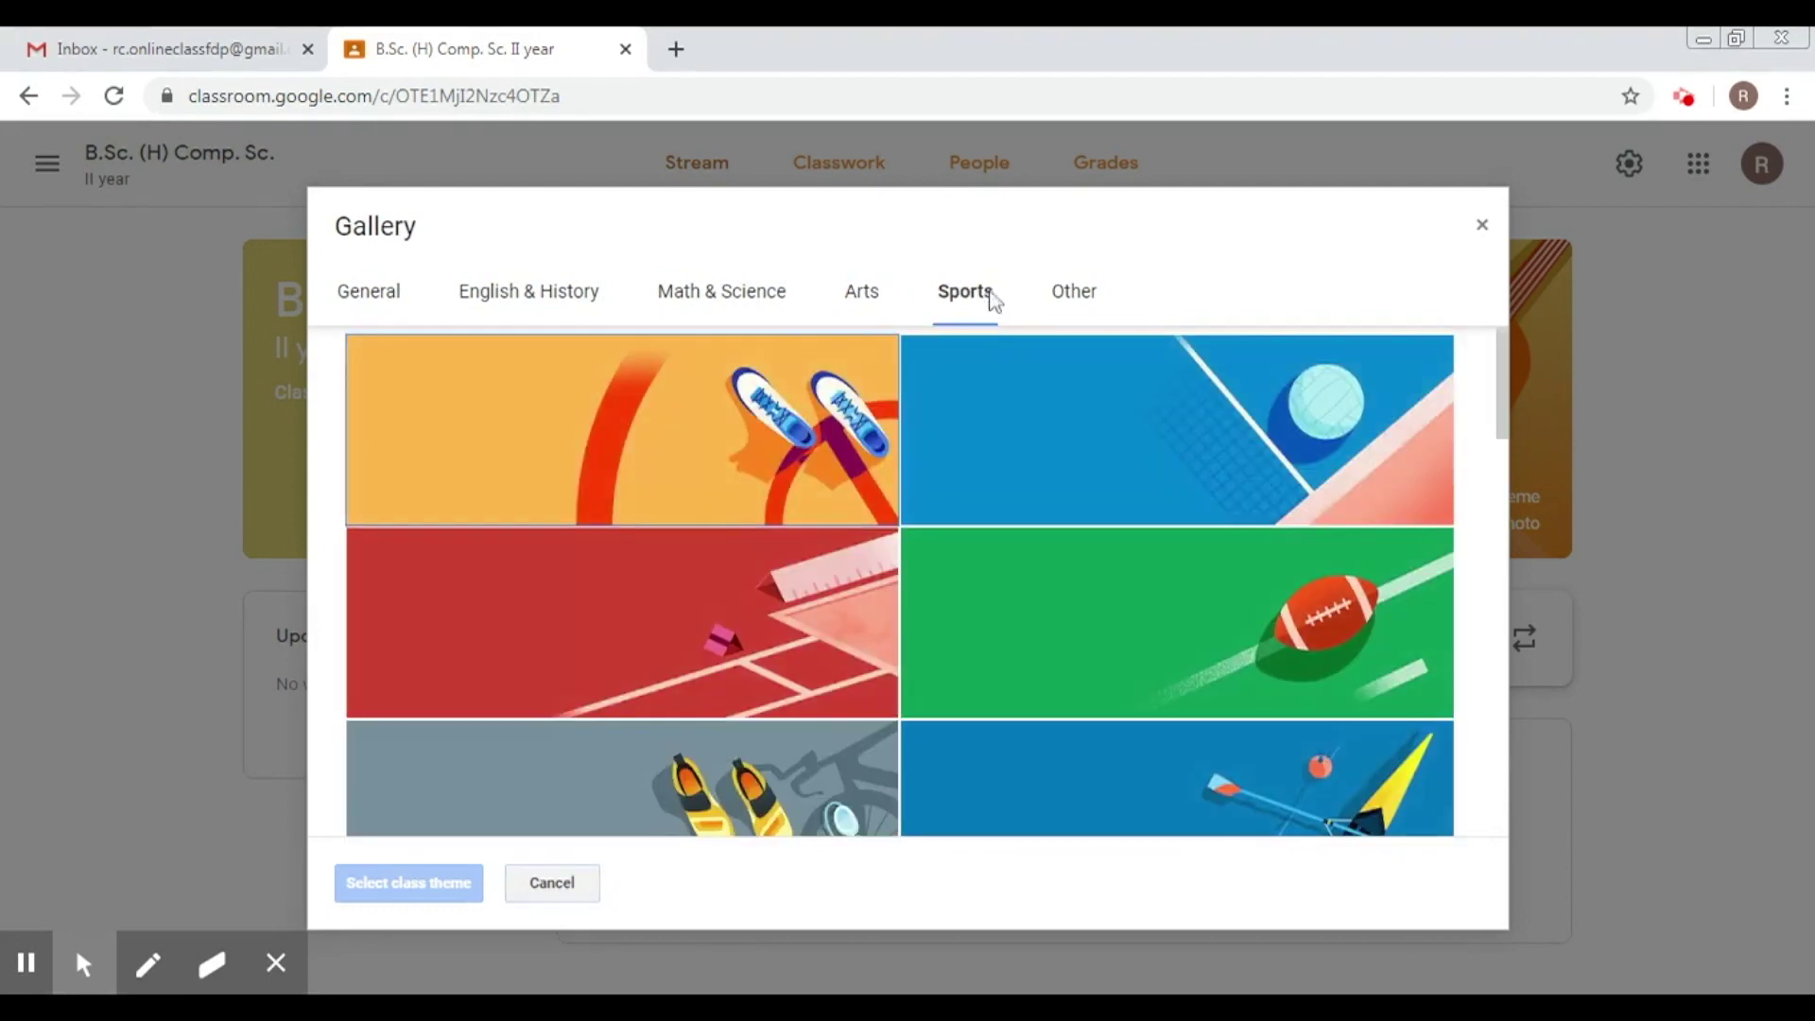
click(1073, 301)
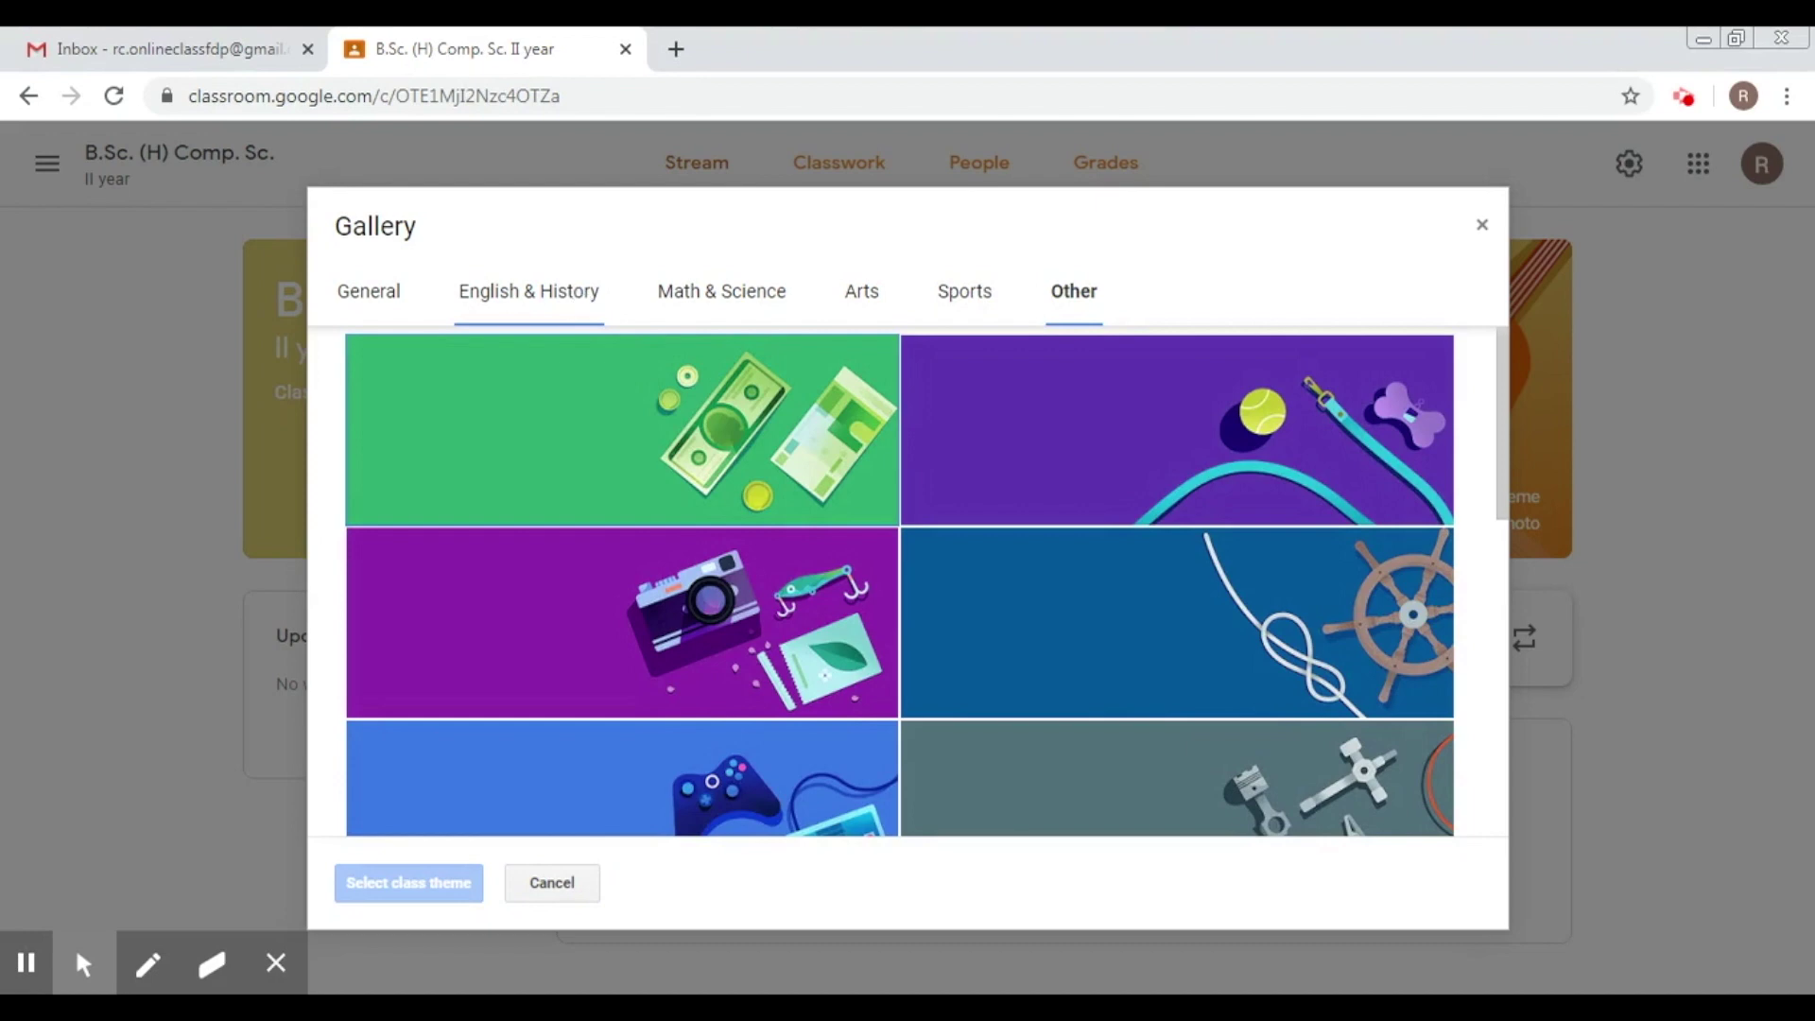
Apply the Math & Science notebook-and-glasses image as the class theme.
click(678, 286)
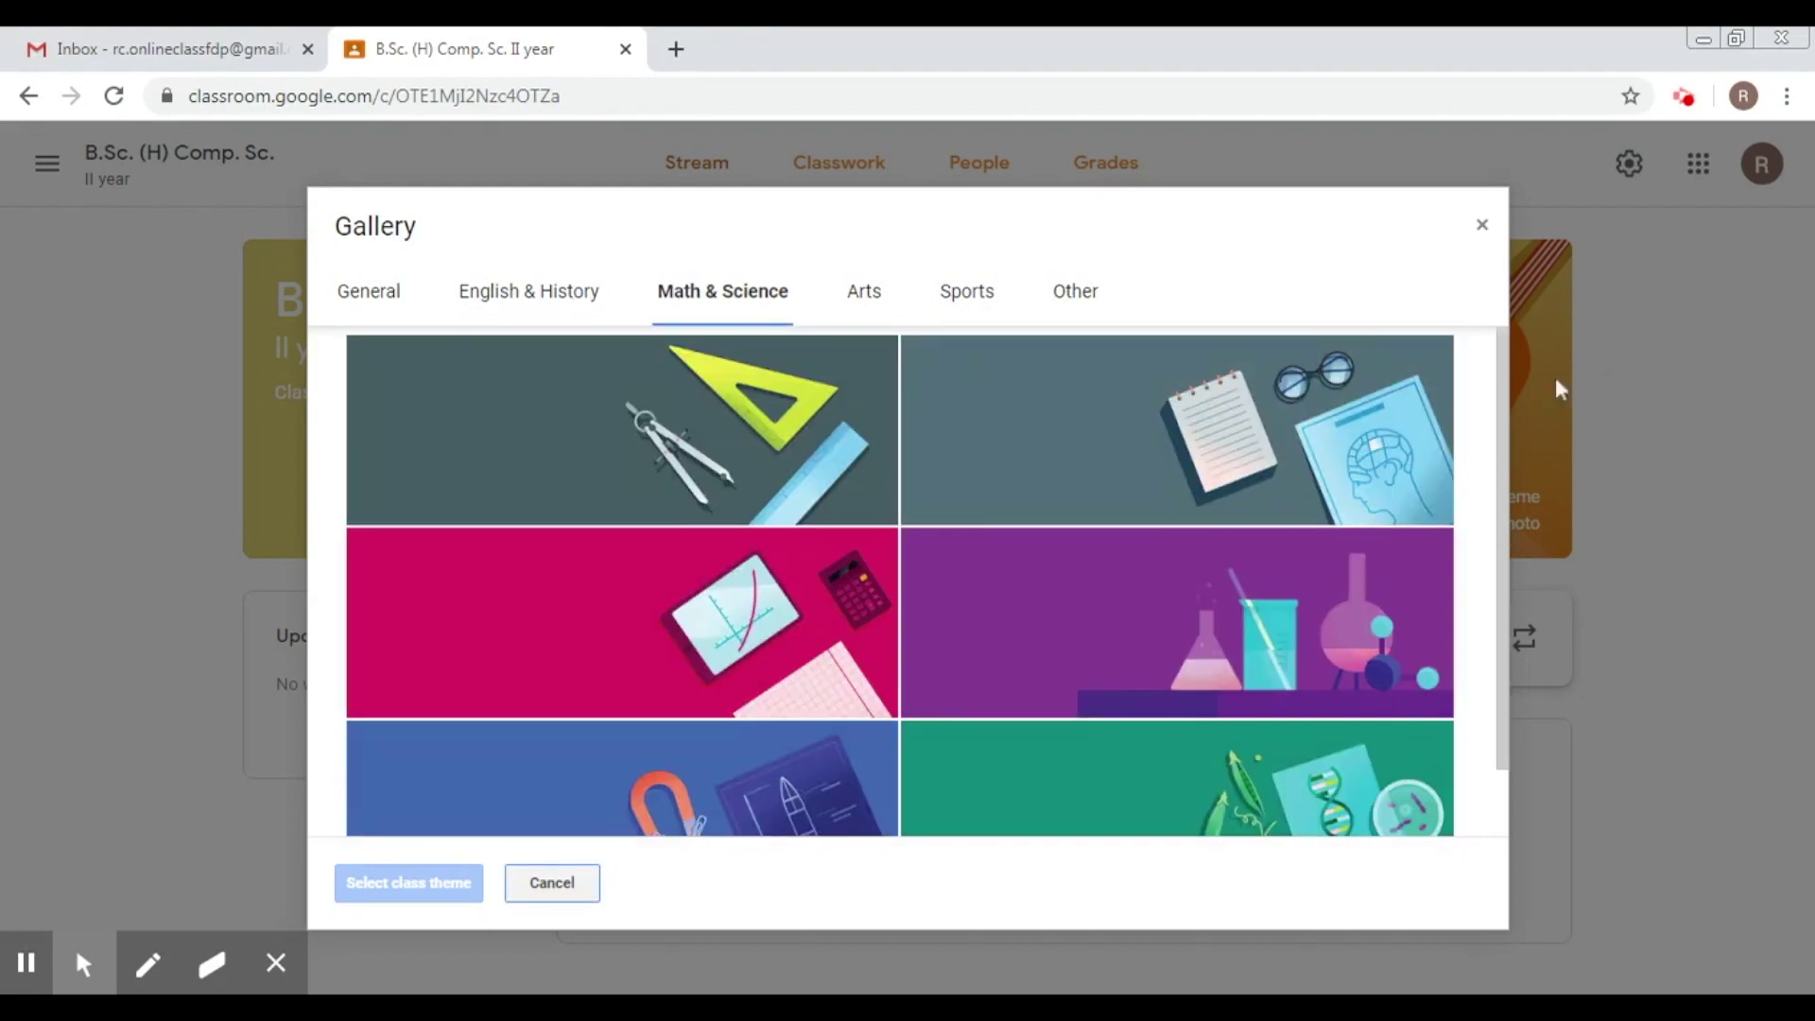
drag(1501, 496, 1506, 731)
click(1285, 362)
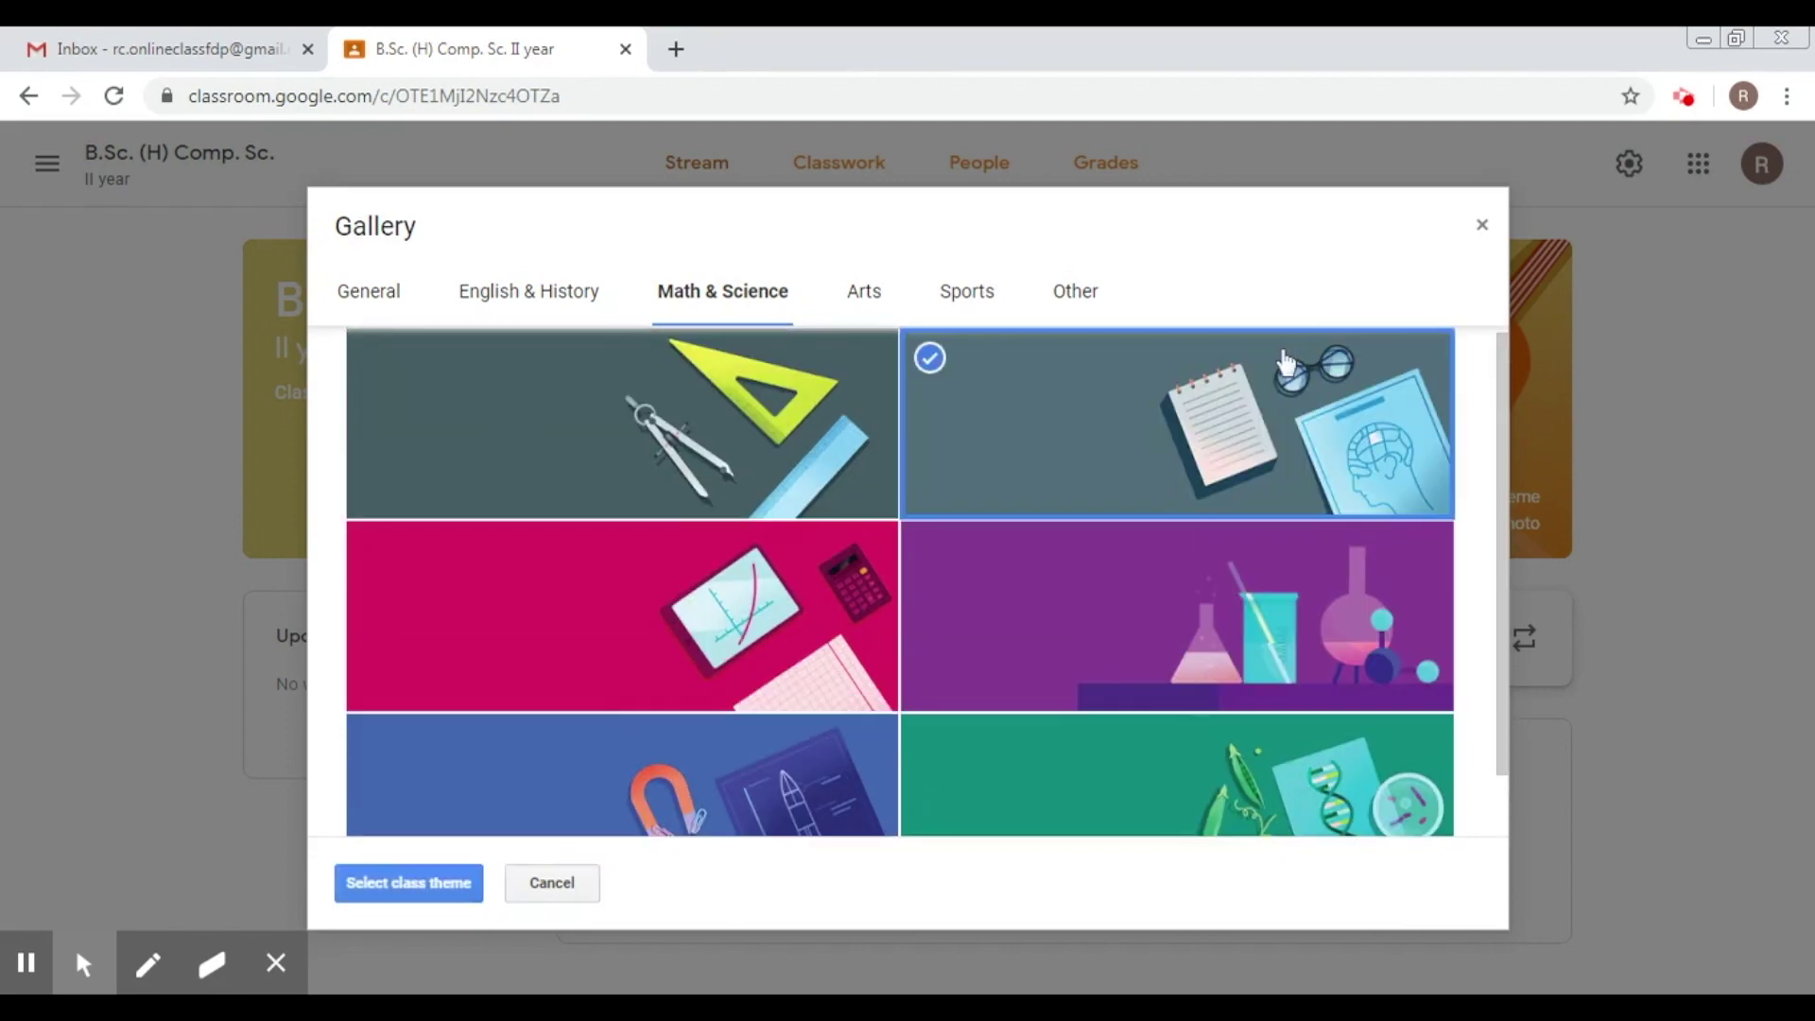
click(425, 886)
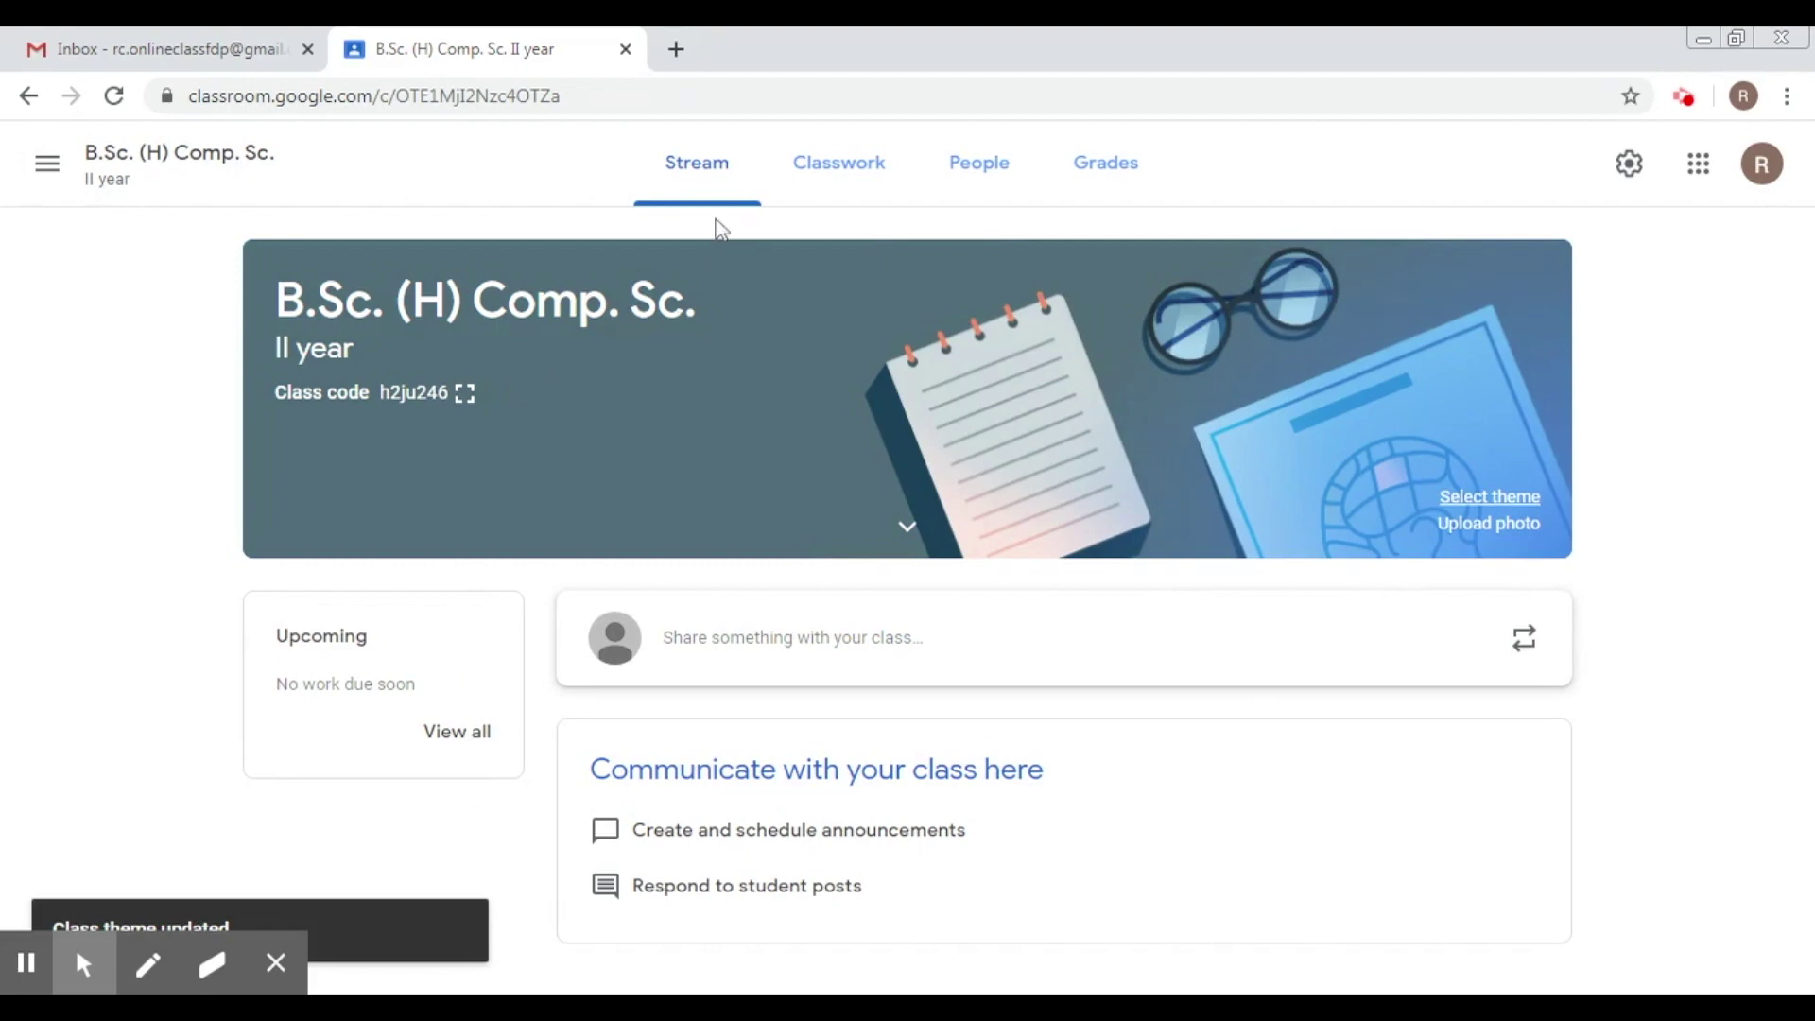
Review the new notebook-and-glasses banner on the Stream, then go to the Classwork page.
mouse_move(146, 964)
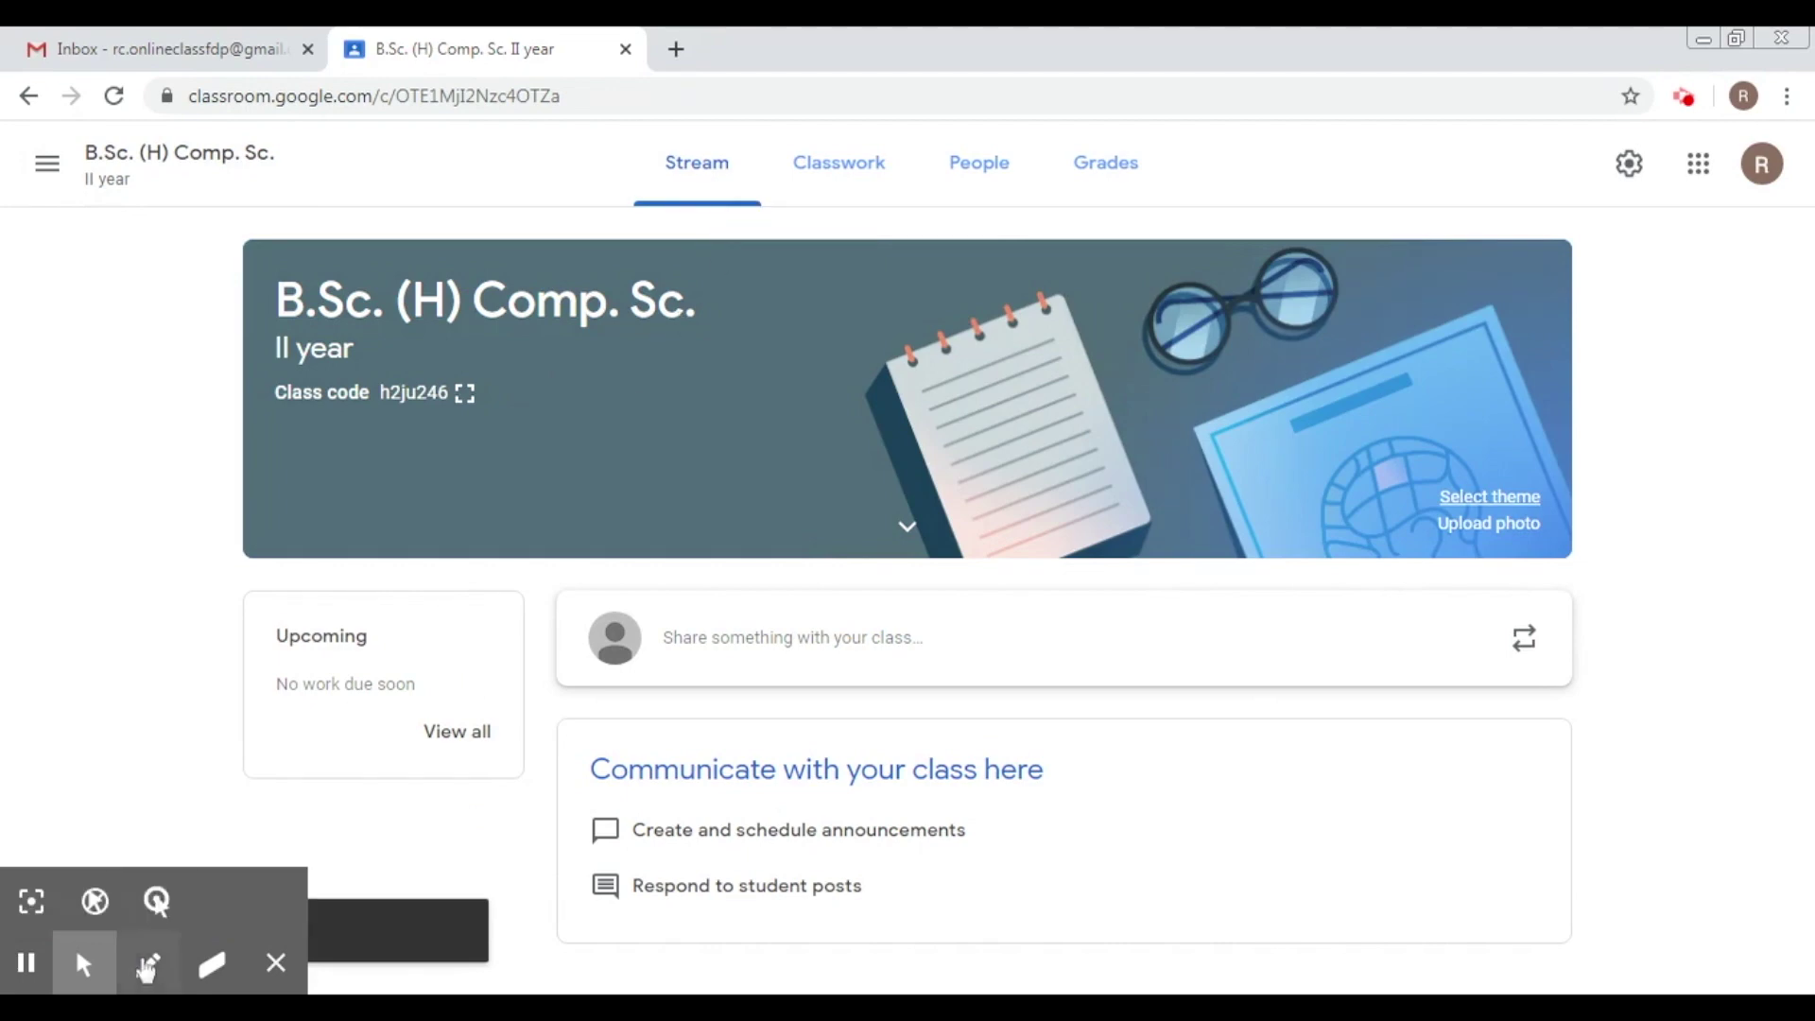
click(151, 962)
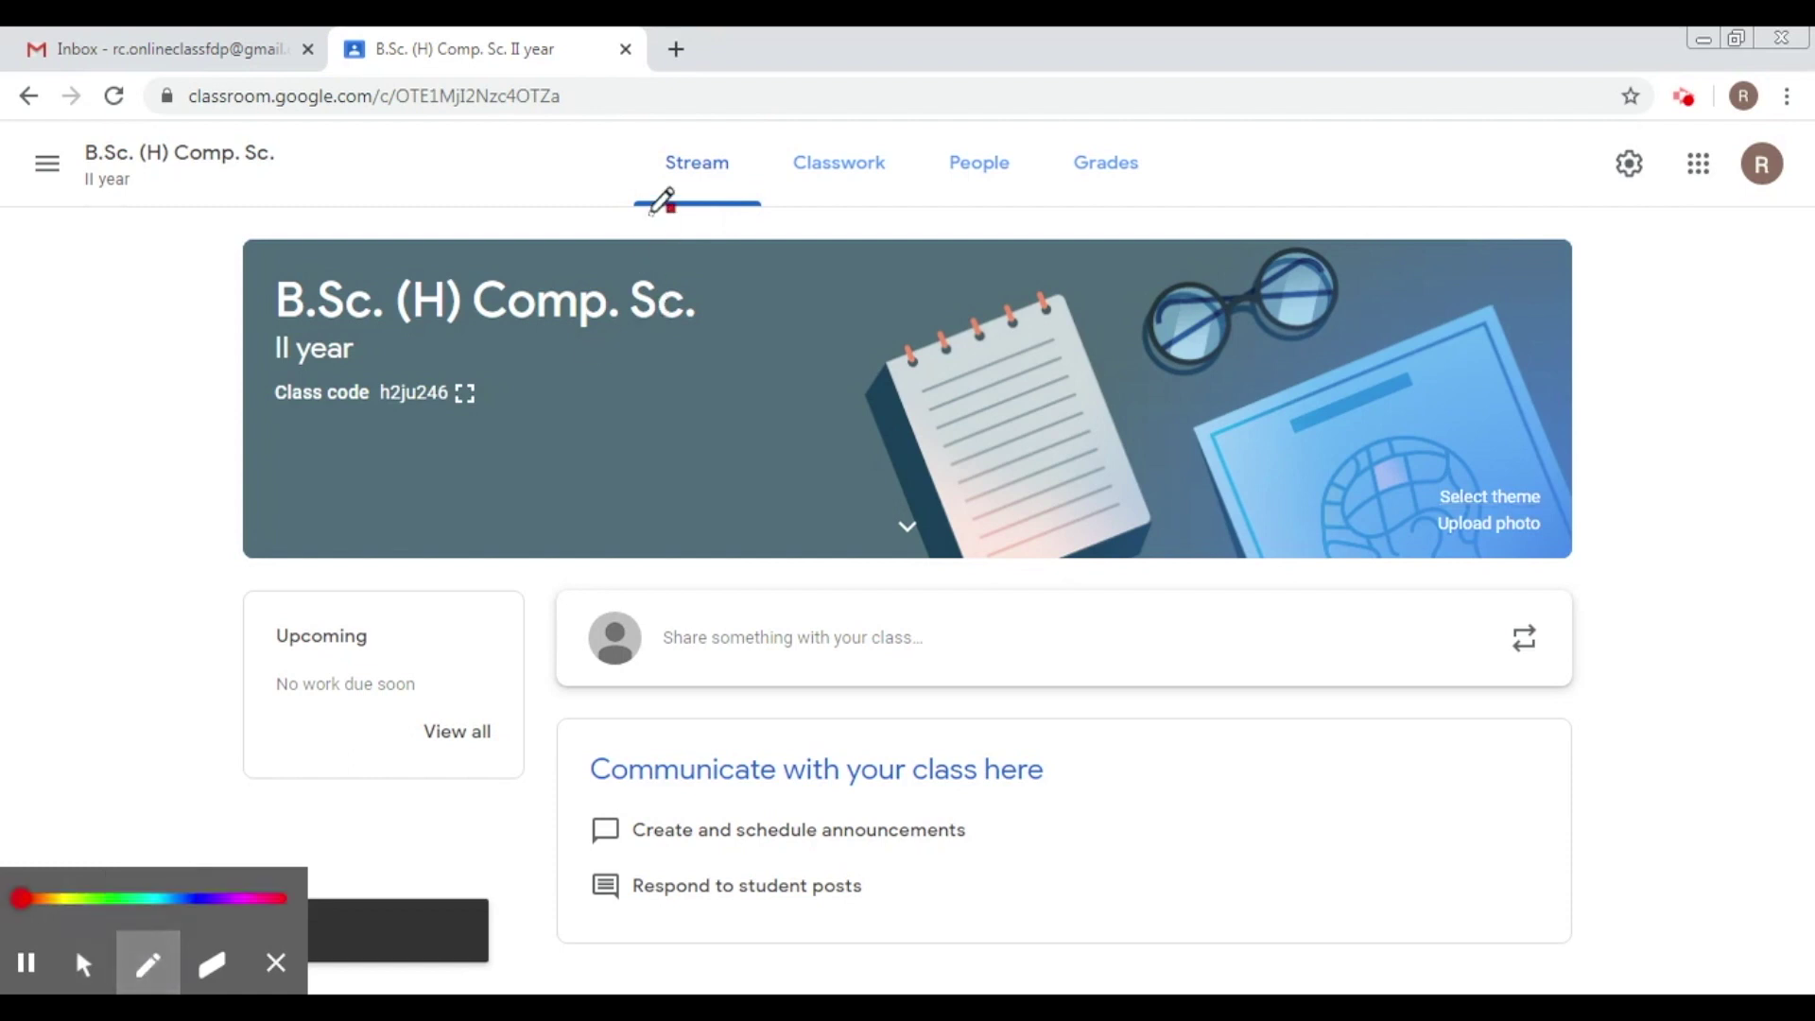
drag(651, 184, 748, 176)
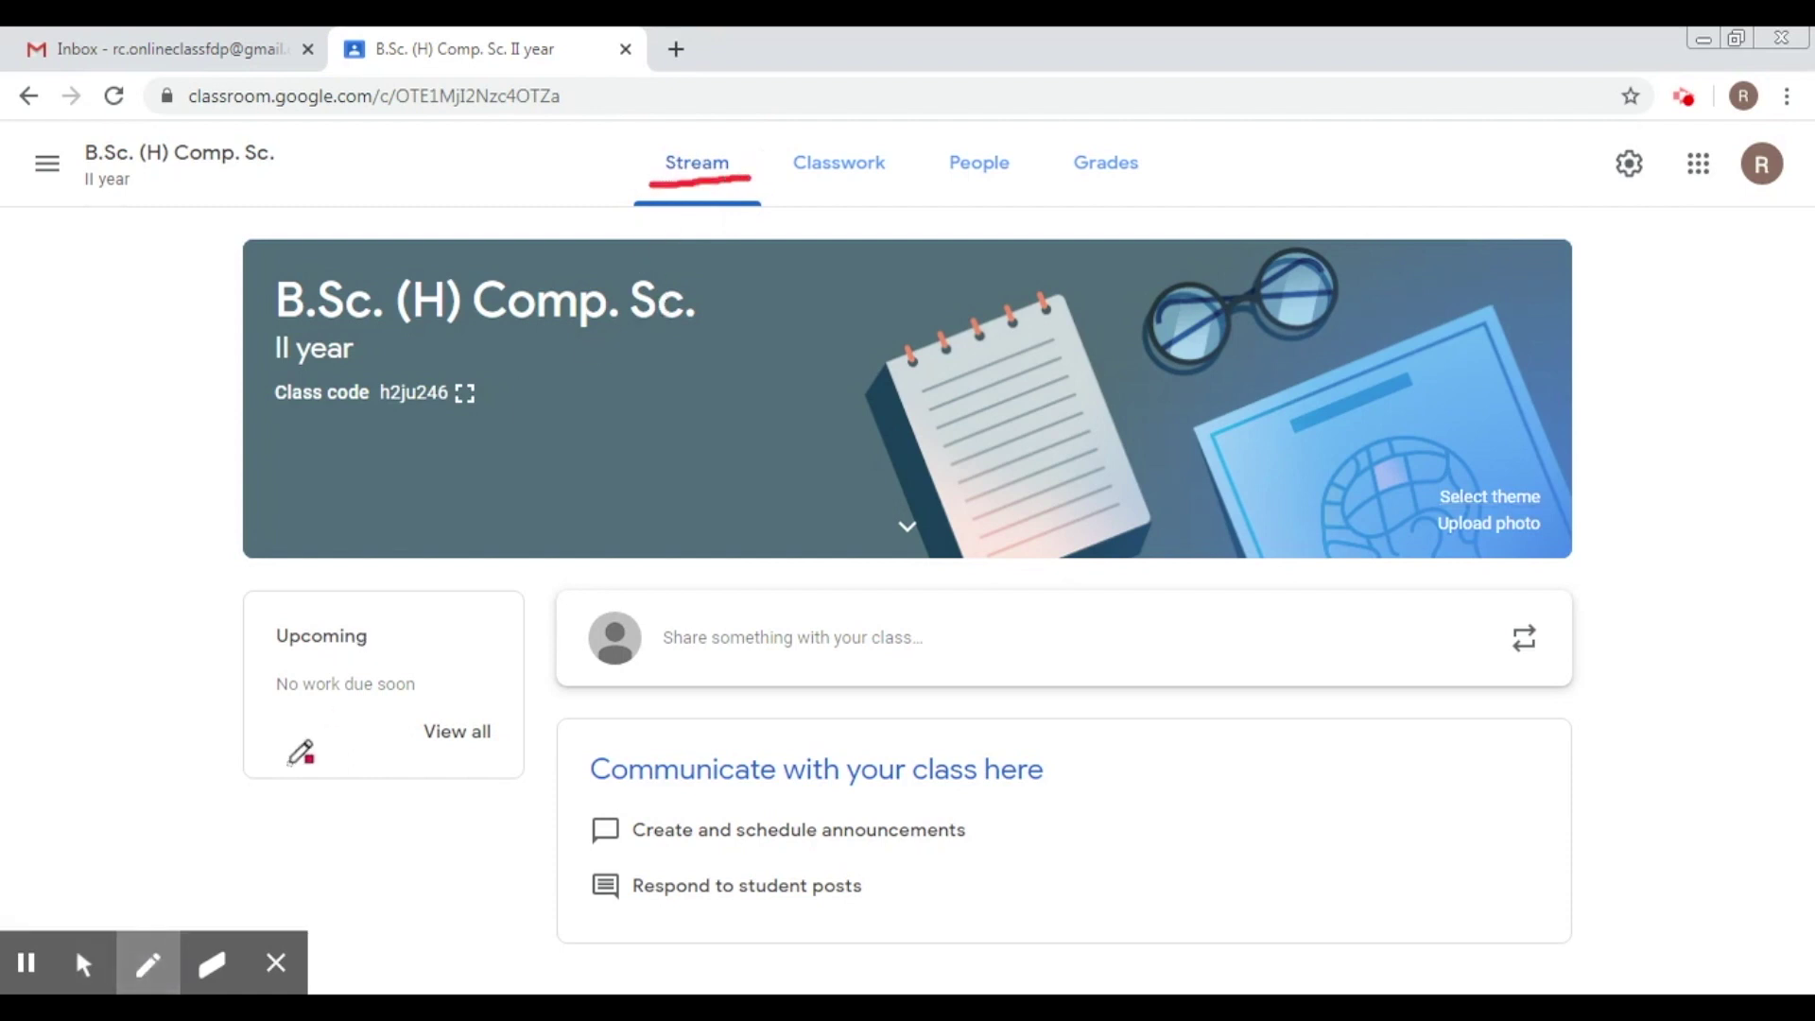
click(87, 969)
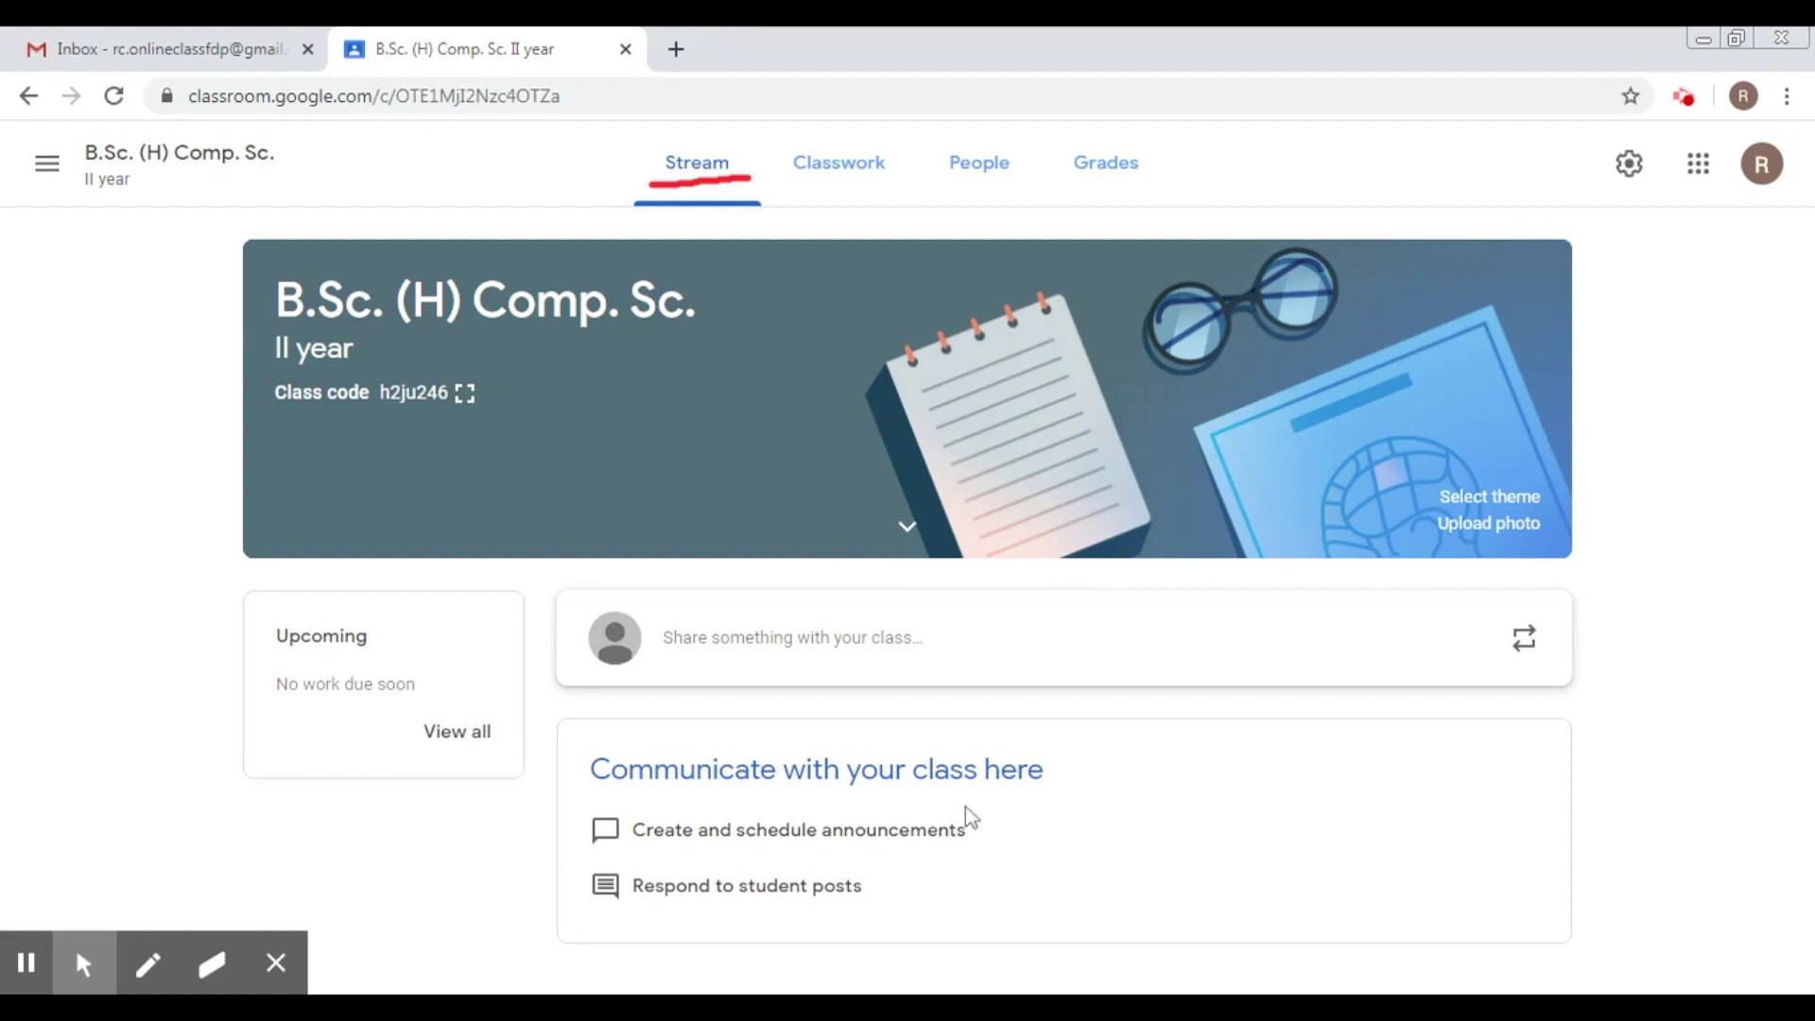
click(902, 173)
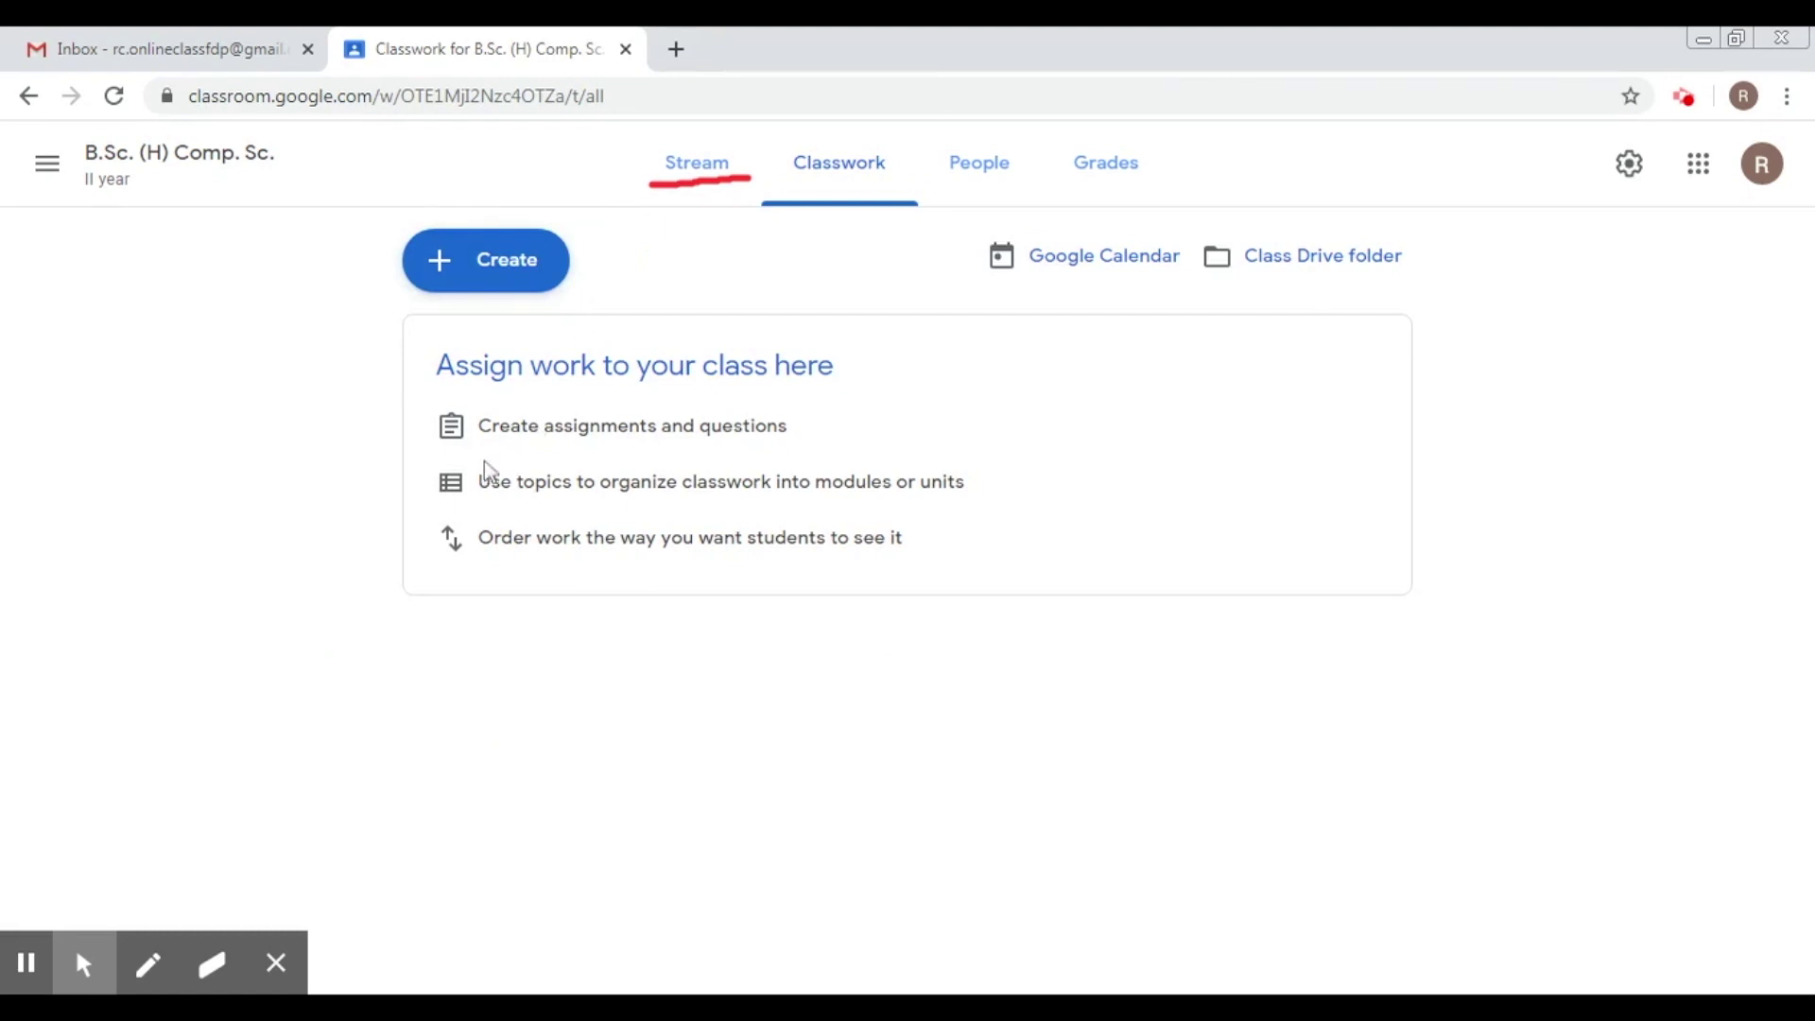
Highlight Classwork's three intro lines on assignments, topics and ordering work, then go to People.
drag(492, 426, 782, 446)
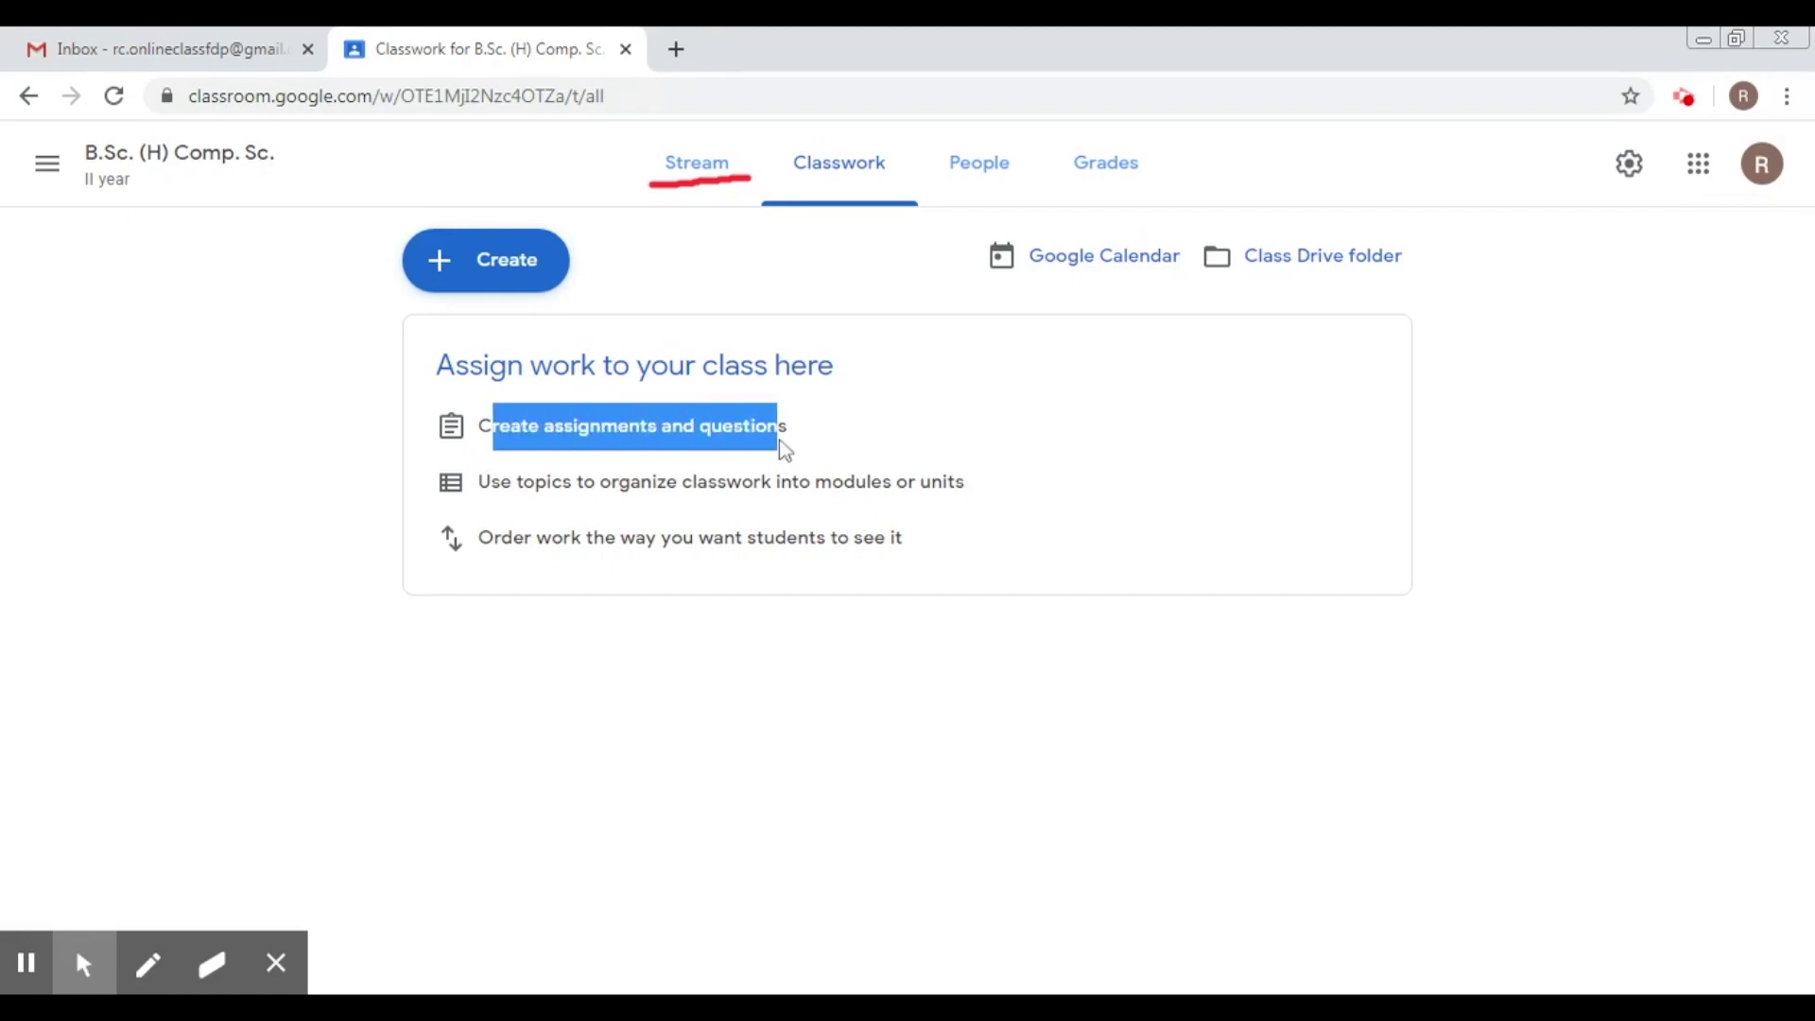
drag(517, 482, 818, 512)
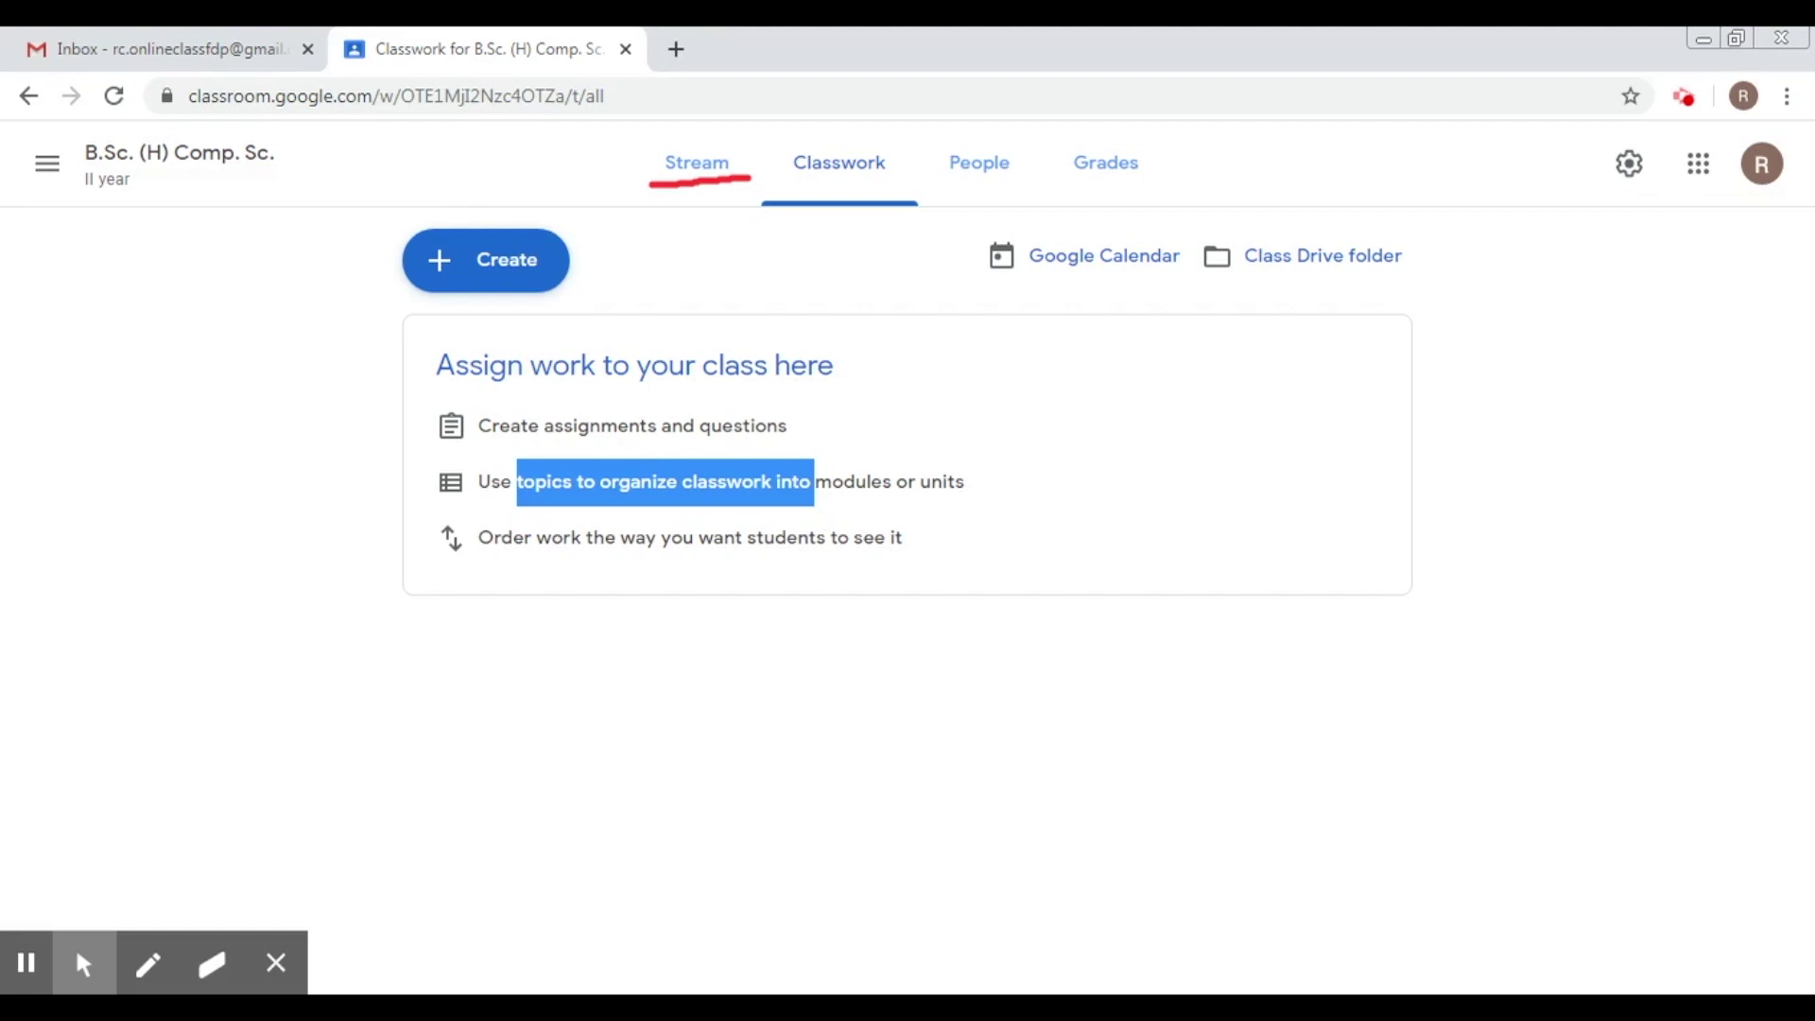
drag(524, 537, 808, 558)
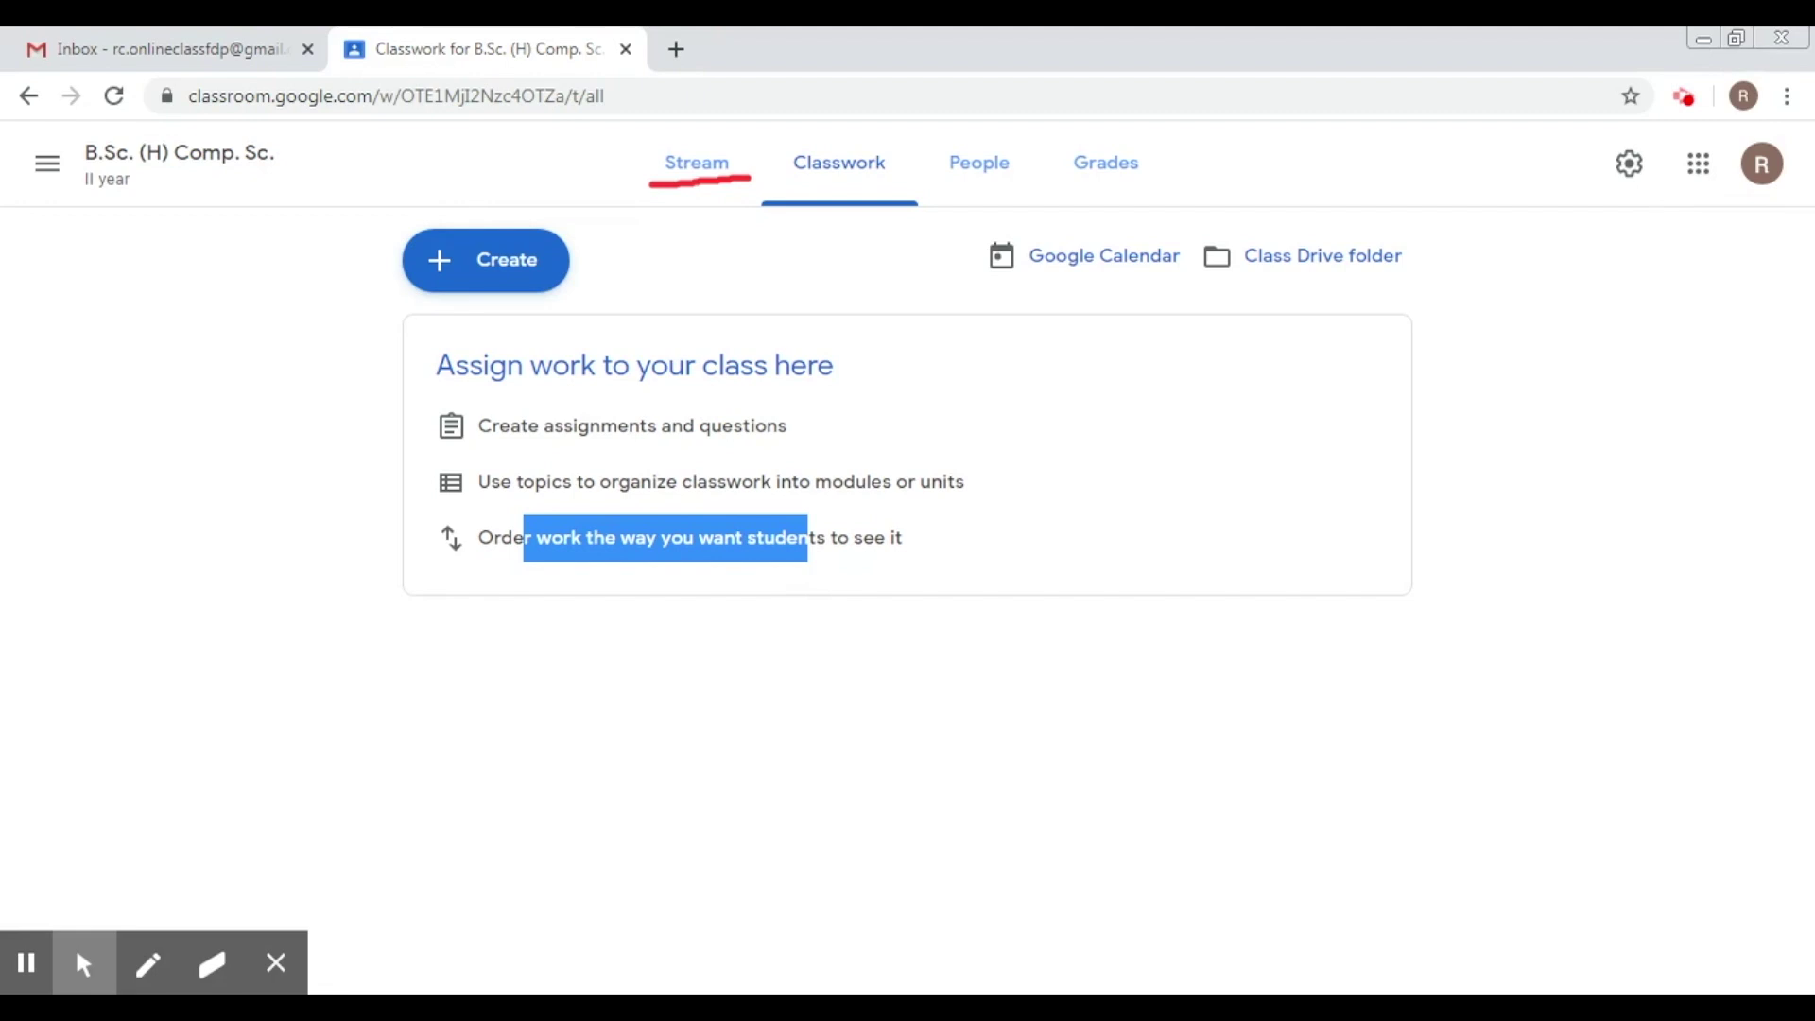
click(1013, 171)
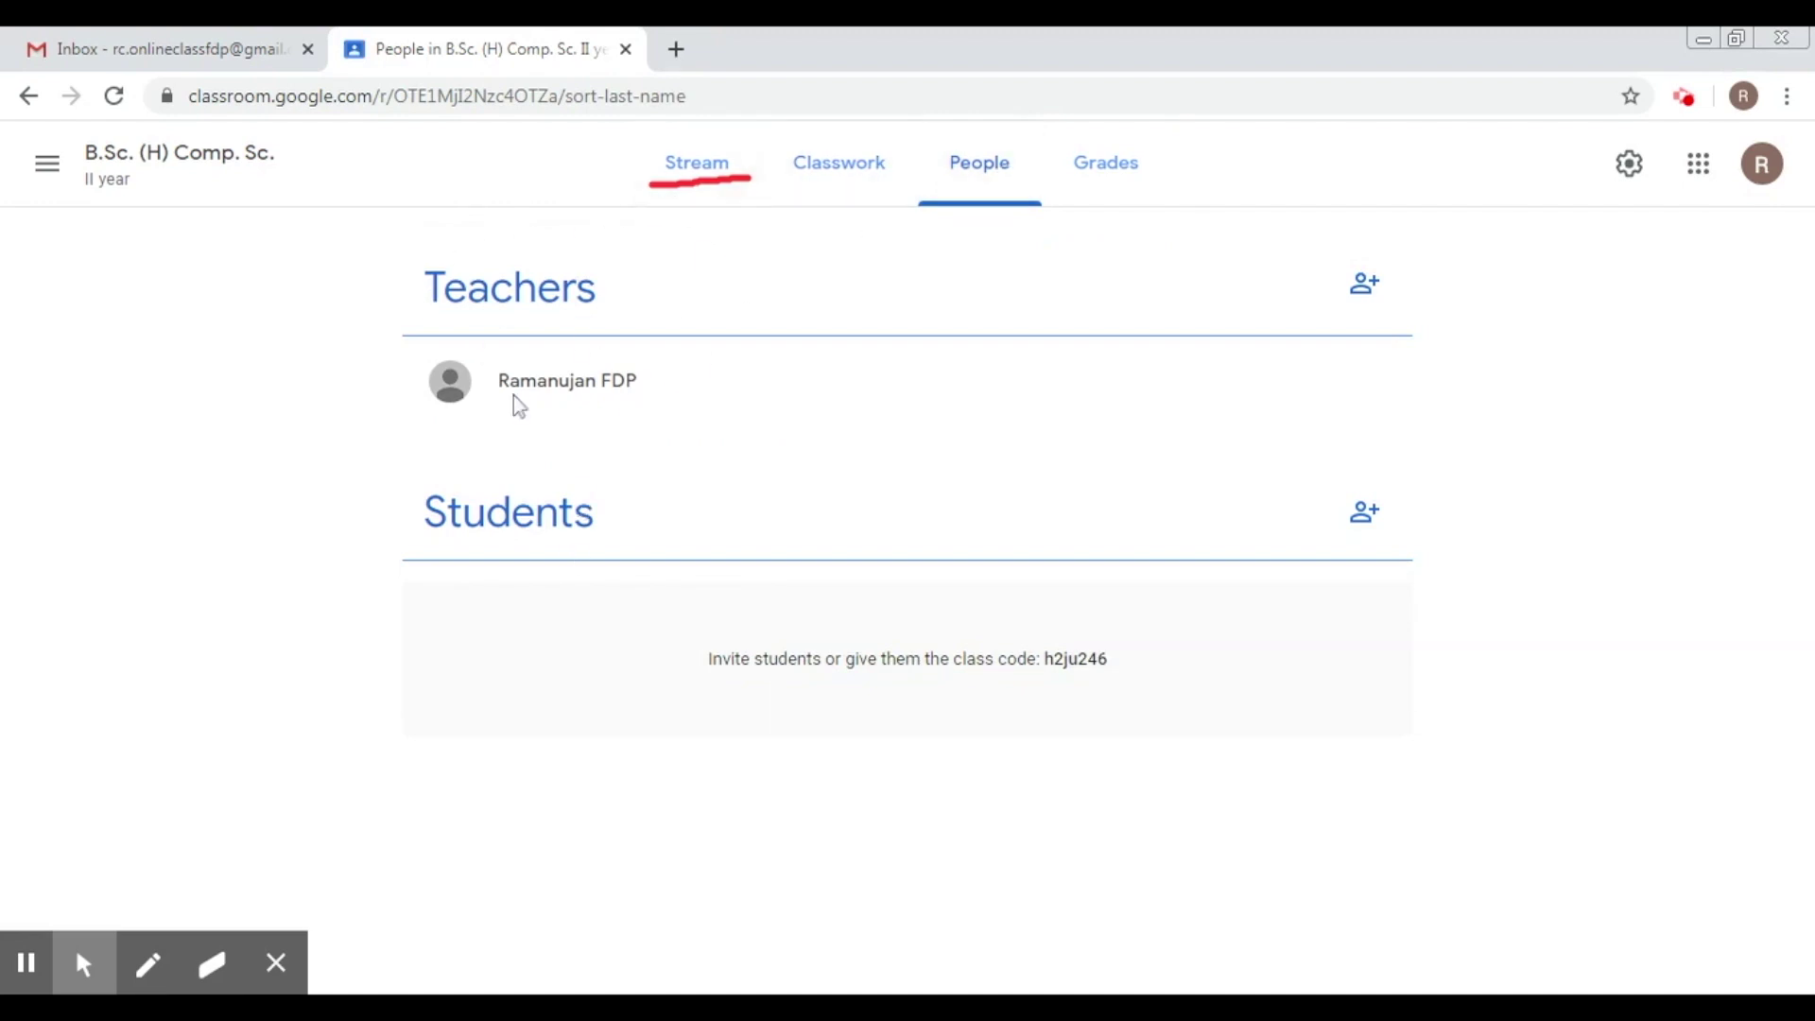
Highlight the teacher's name, the Students heading and the class code, then go to Grades.
drag(498, 380, 651, 389)
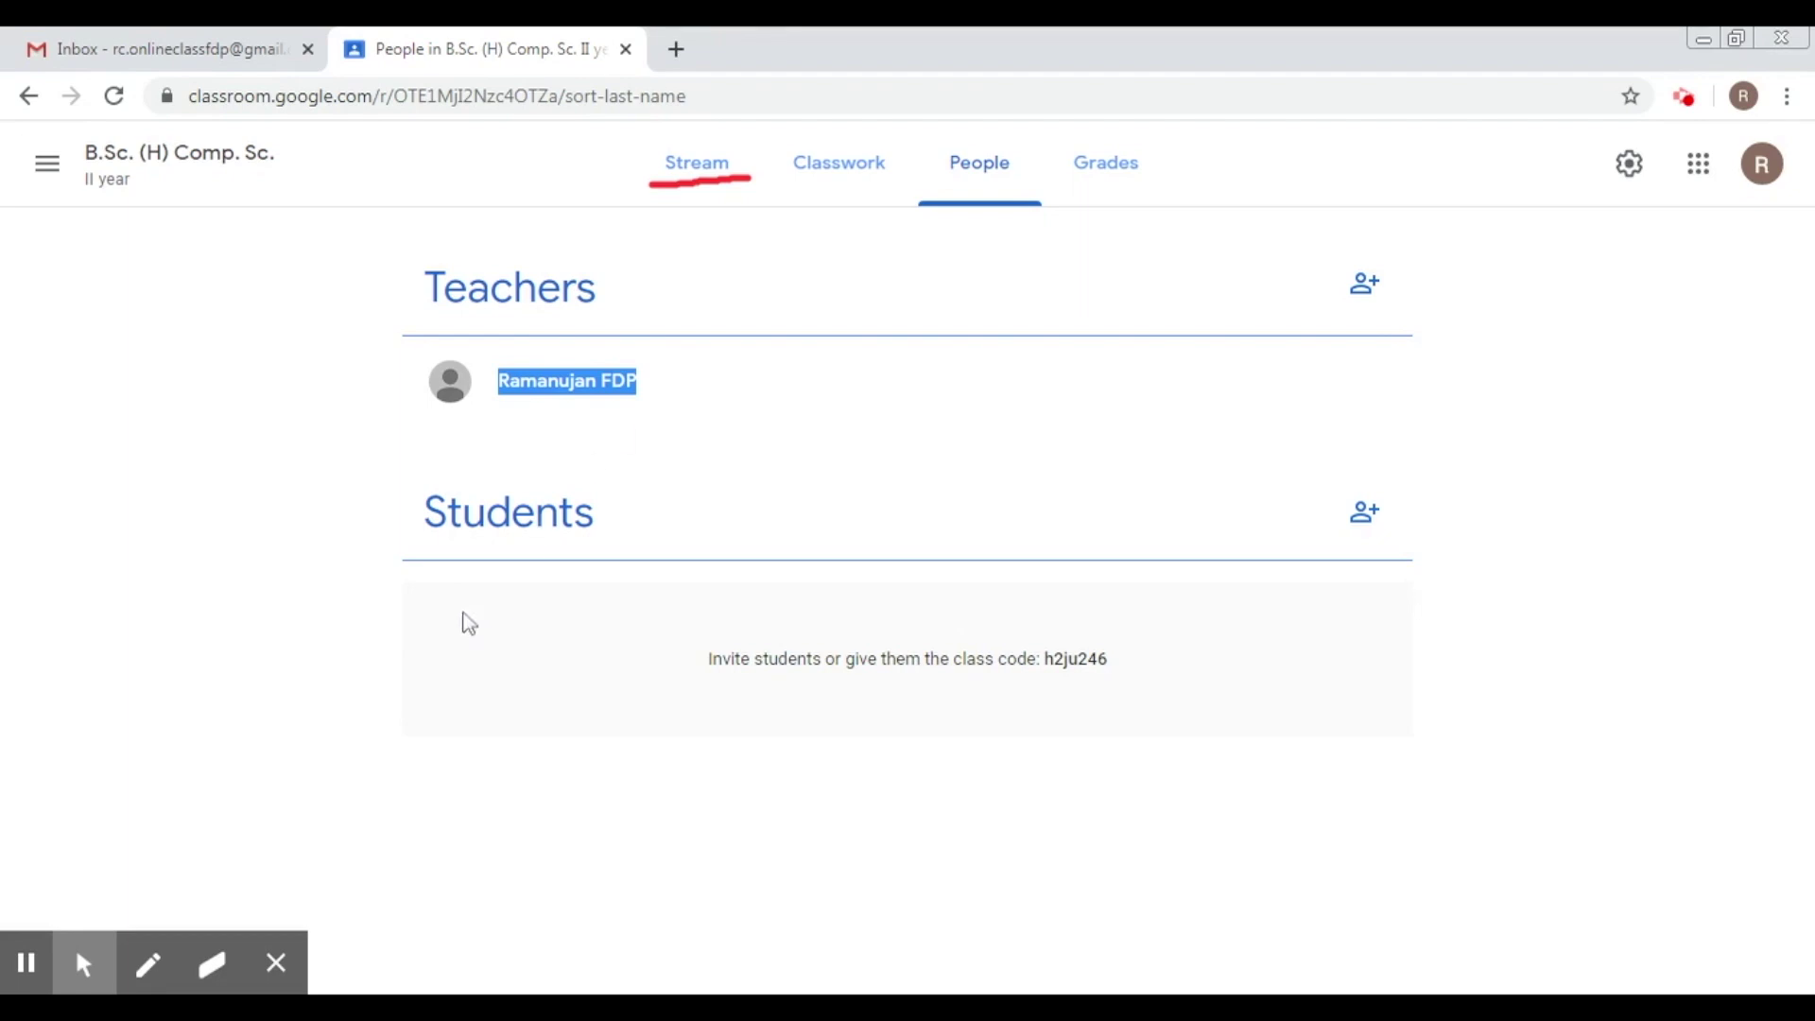
drag(423, 511, 601, 520)
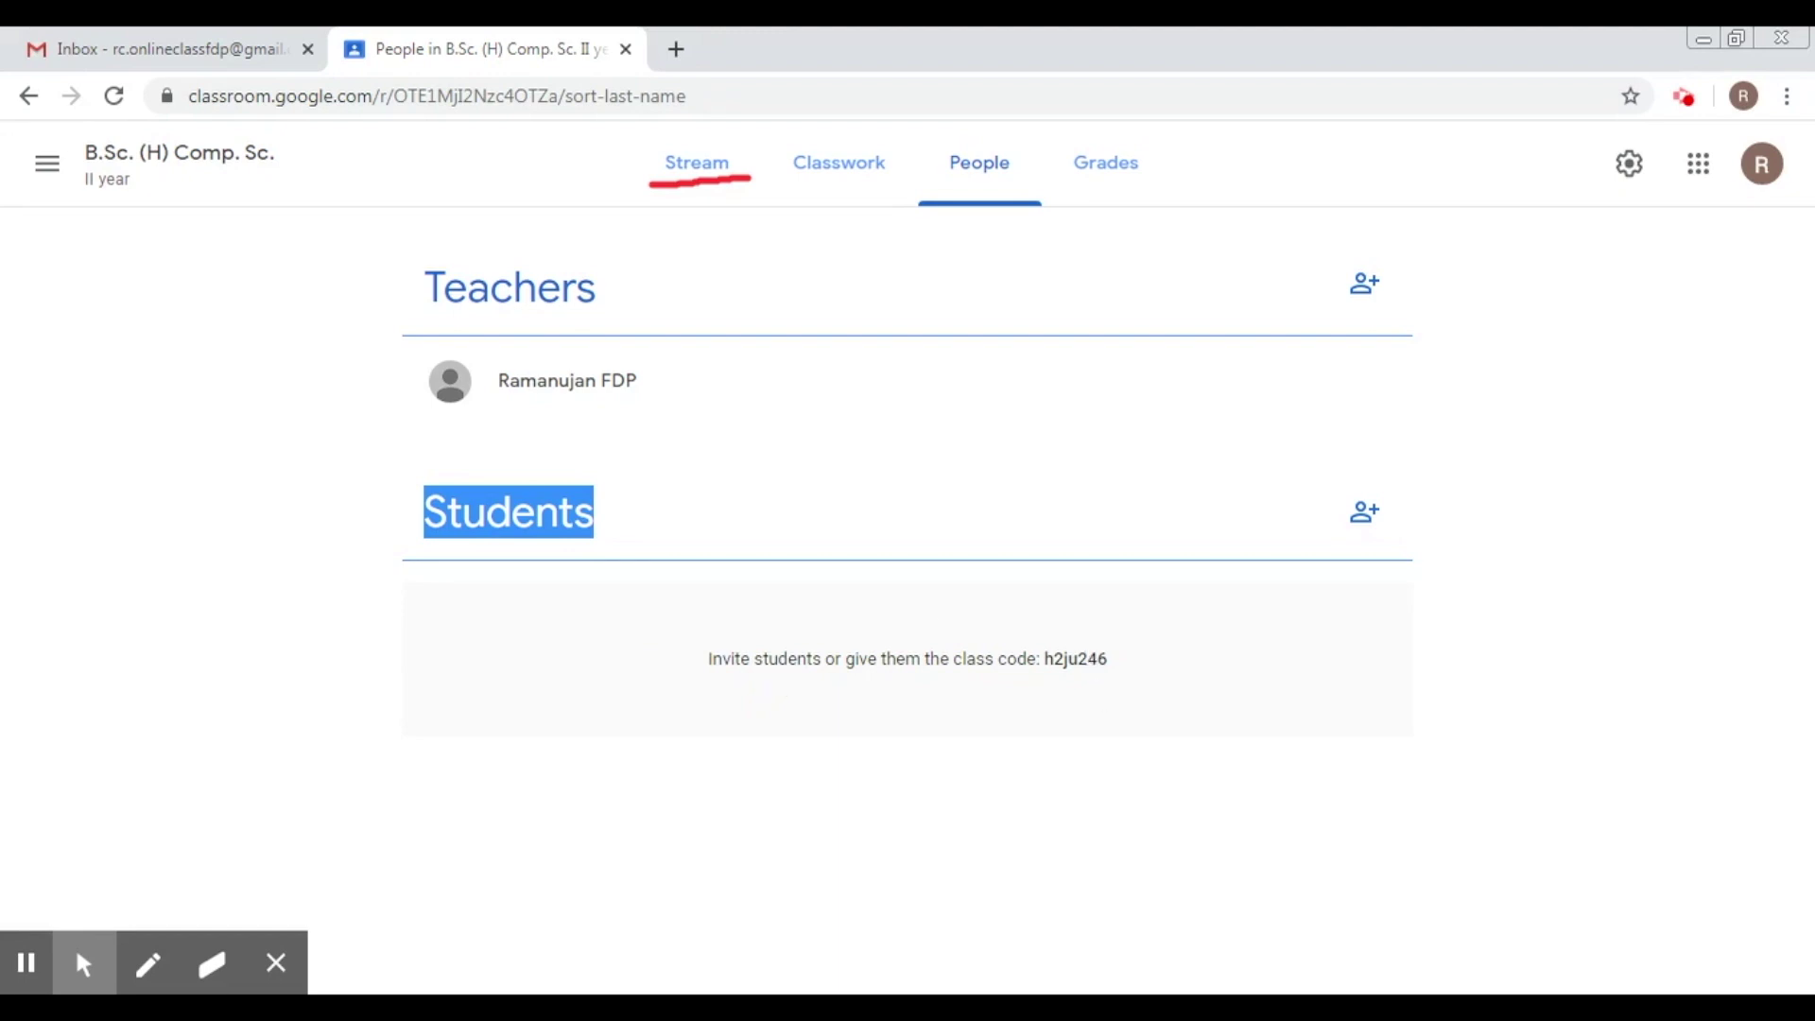
drag(1046, 662, 1108, 660)
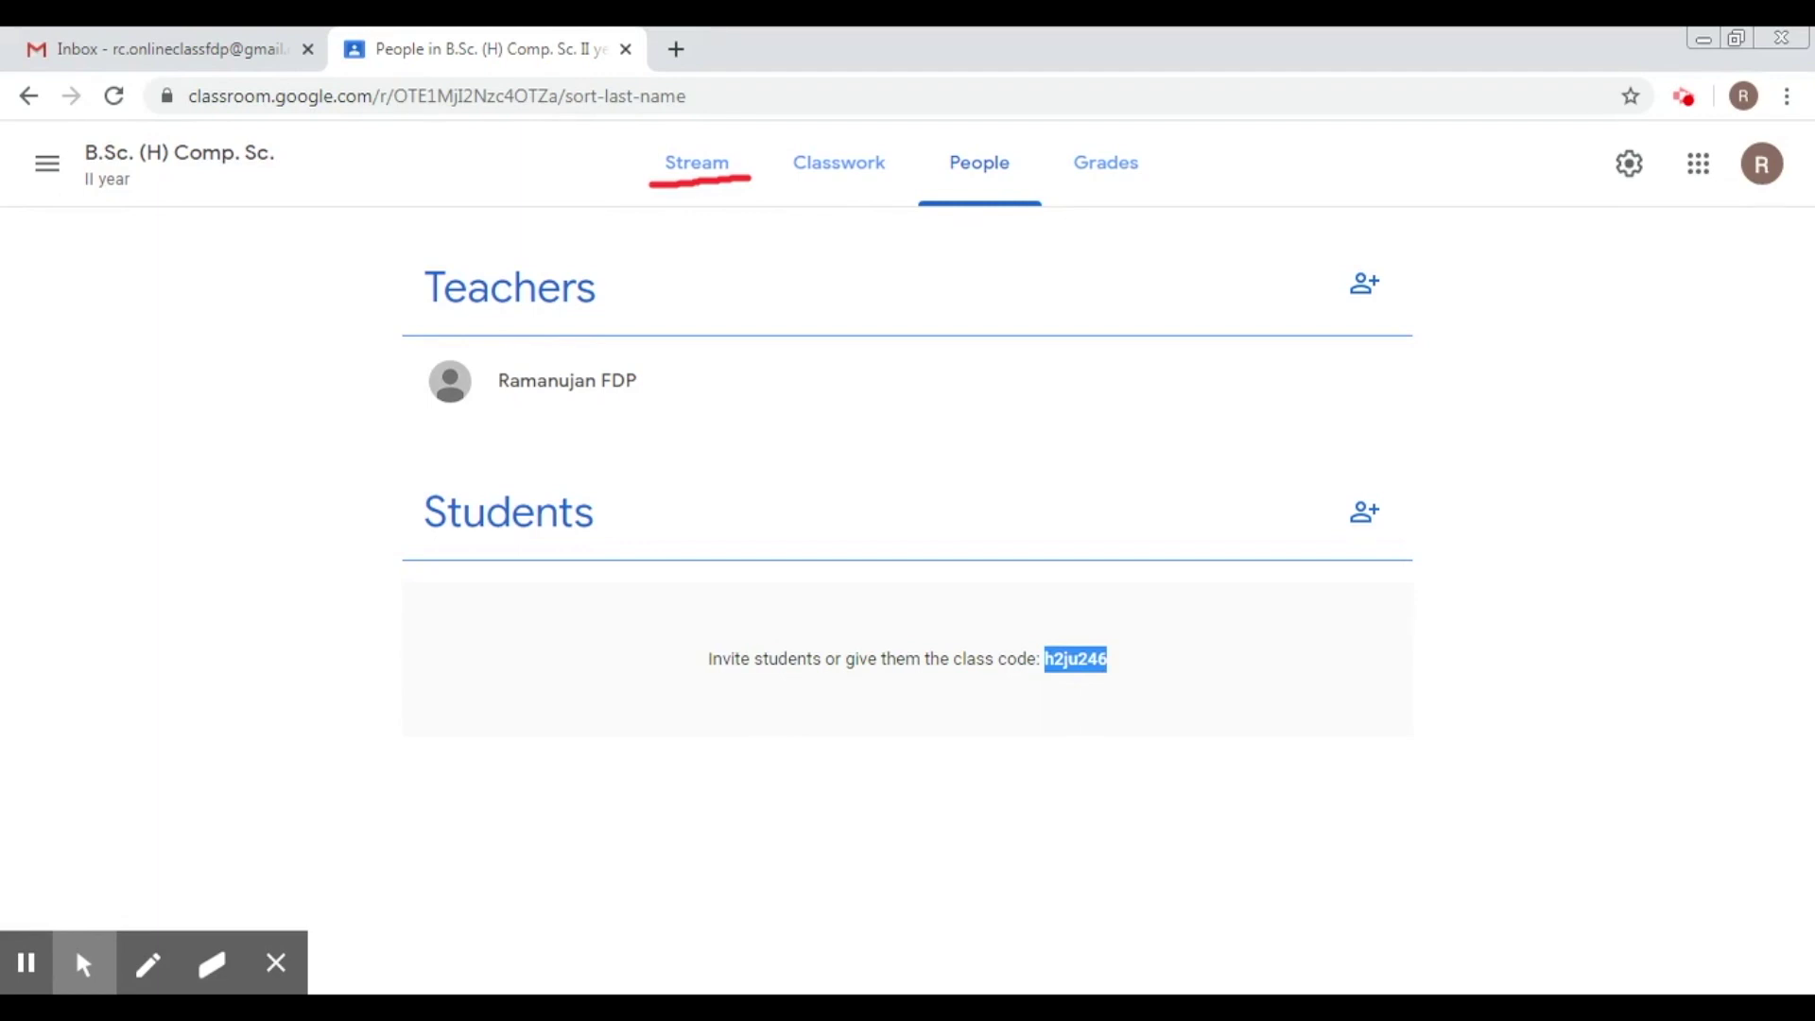
click(1106, 171)
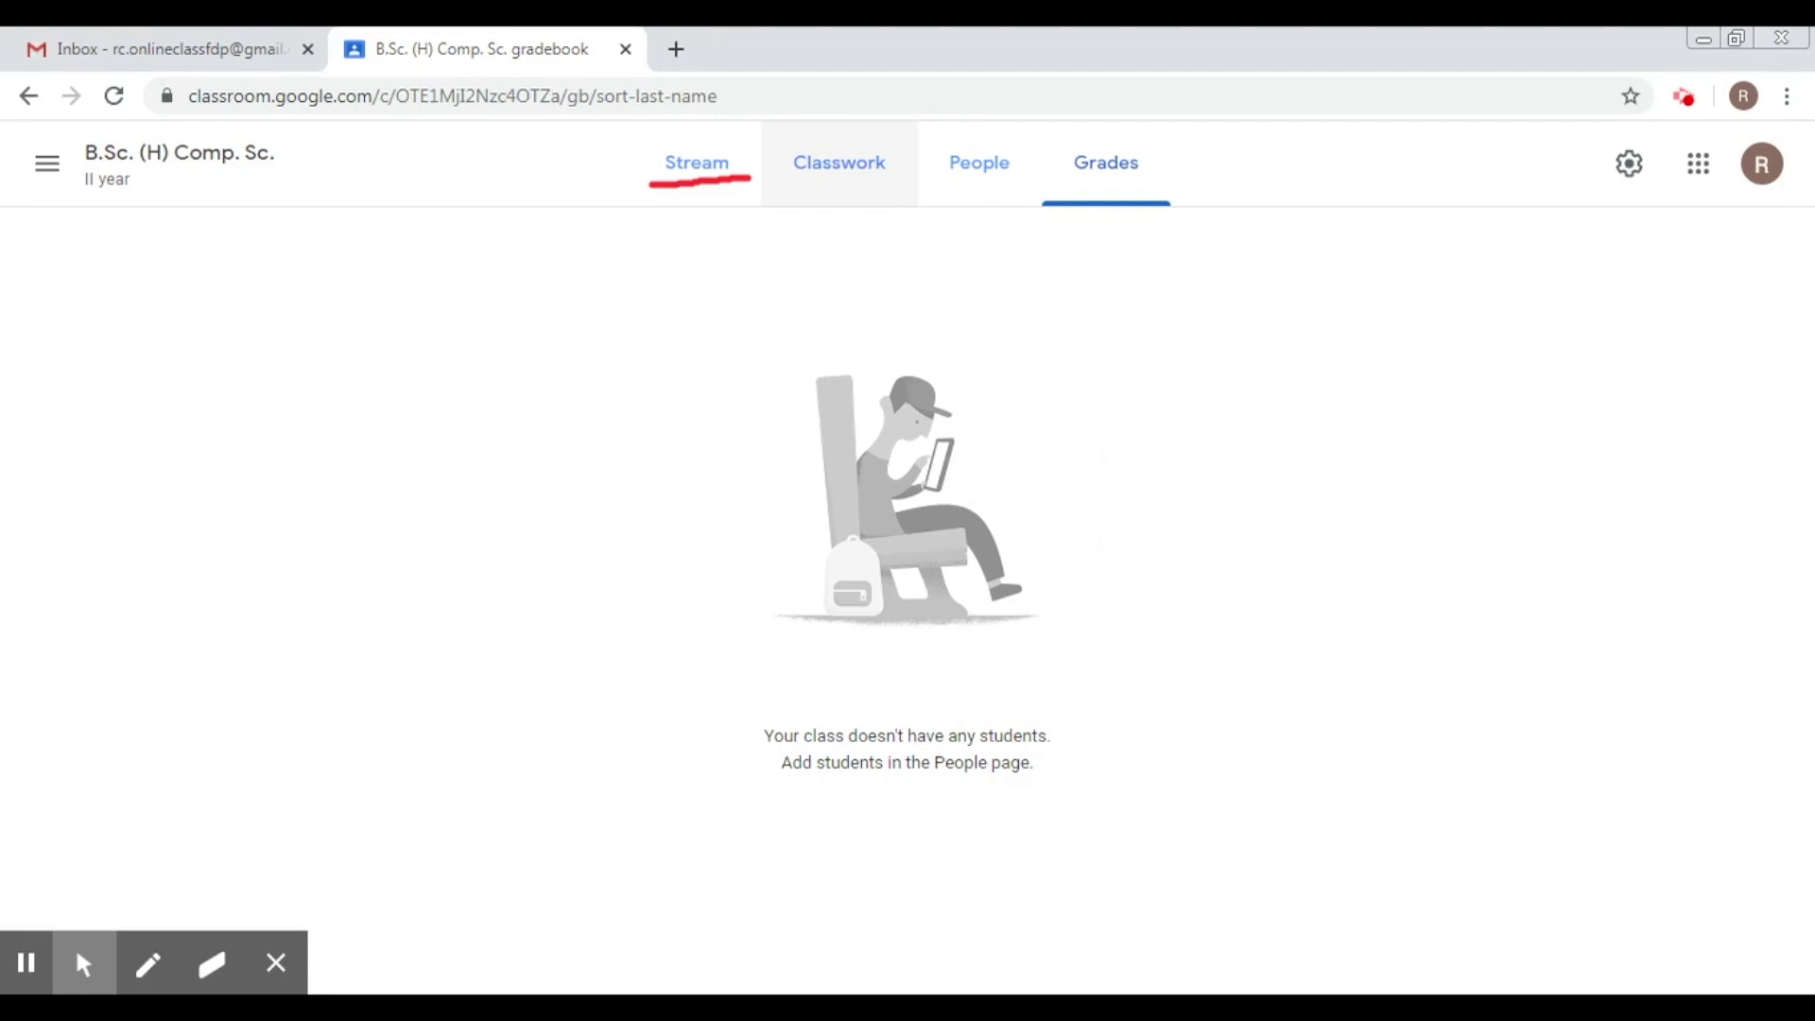
Leave the empty gradebook and return to the class Stream.
click(721, 179)
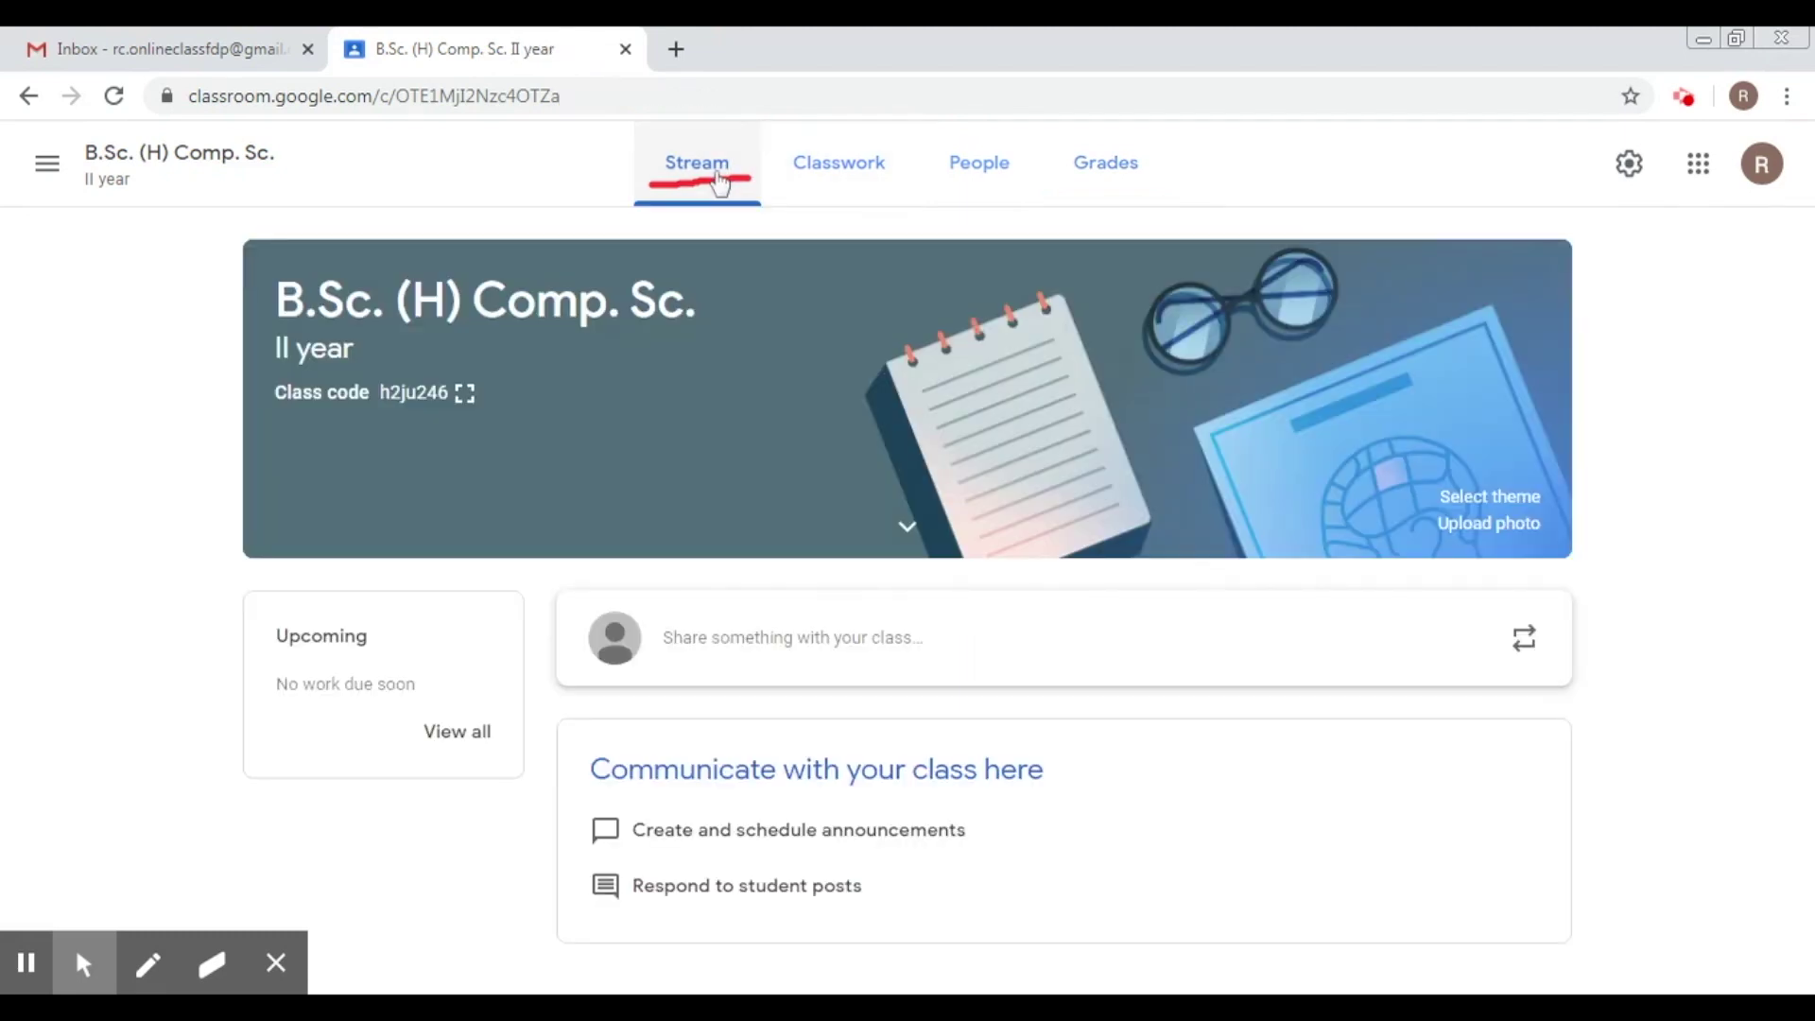
Publish a class announcement reading 'Hello', dismissing the scheduling tip along the way.
click(719, 652)
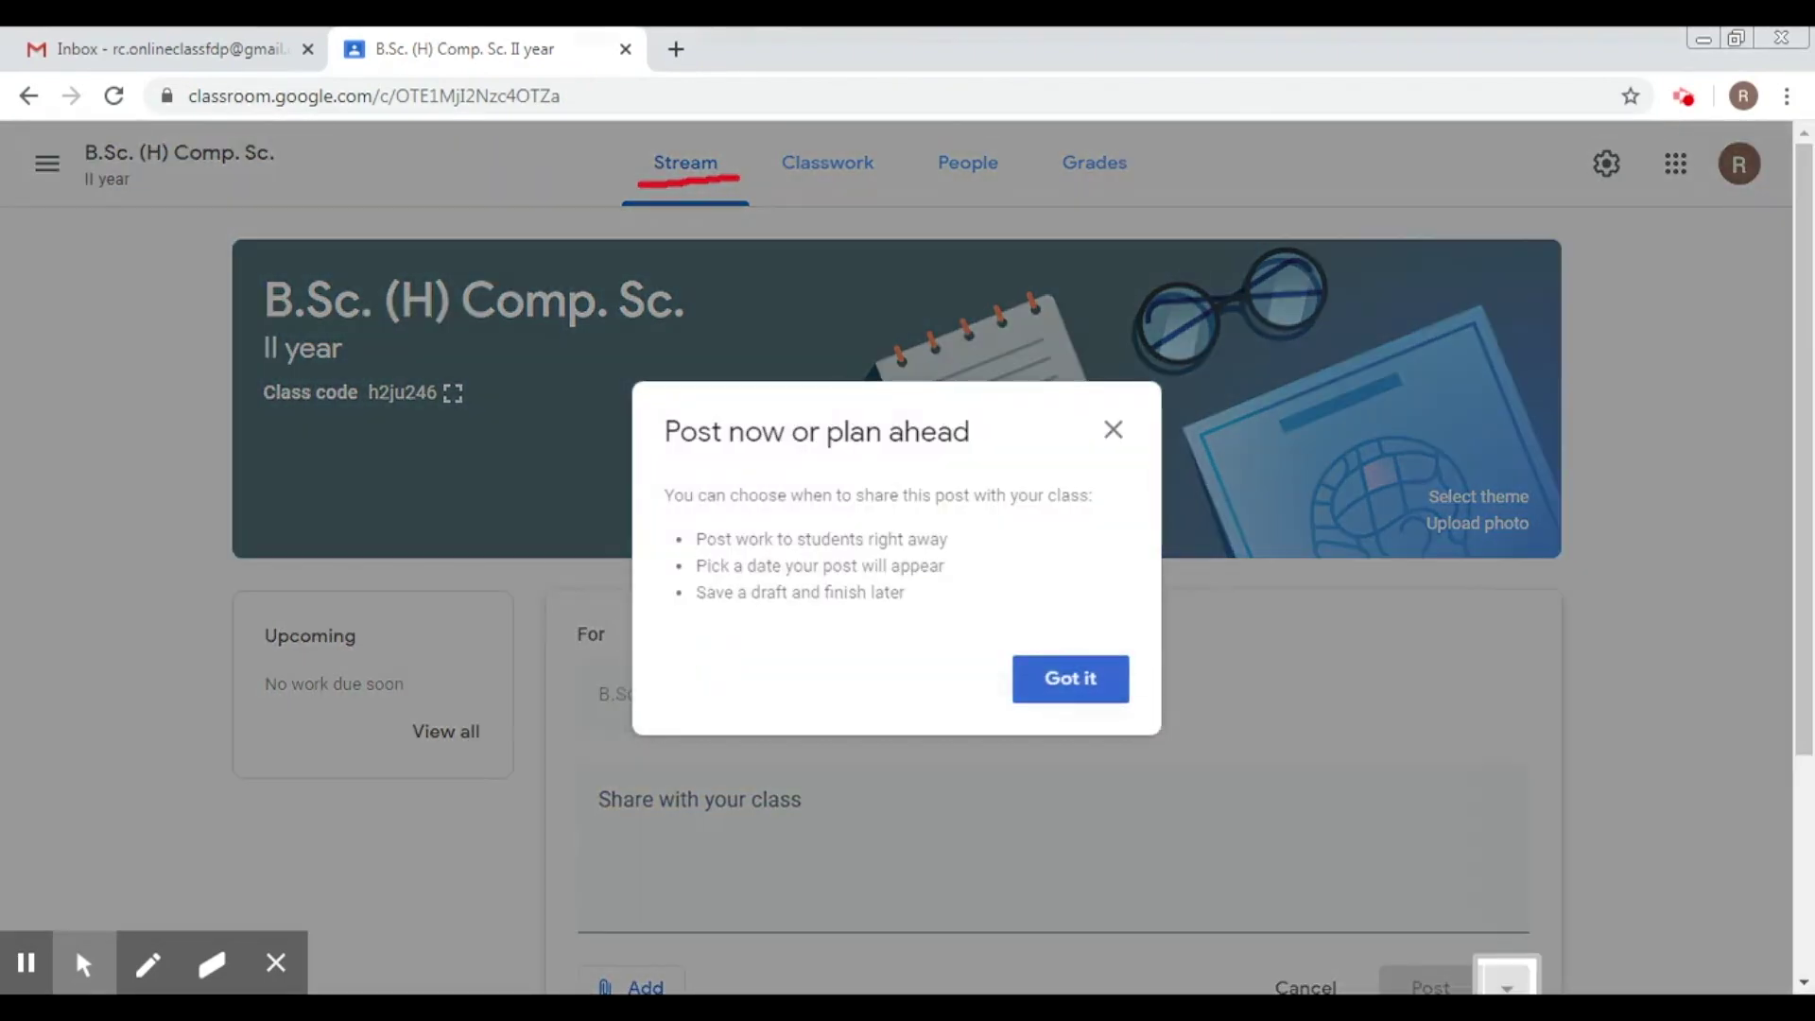
click(1044, 694)
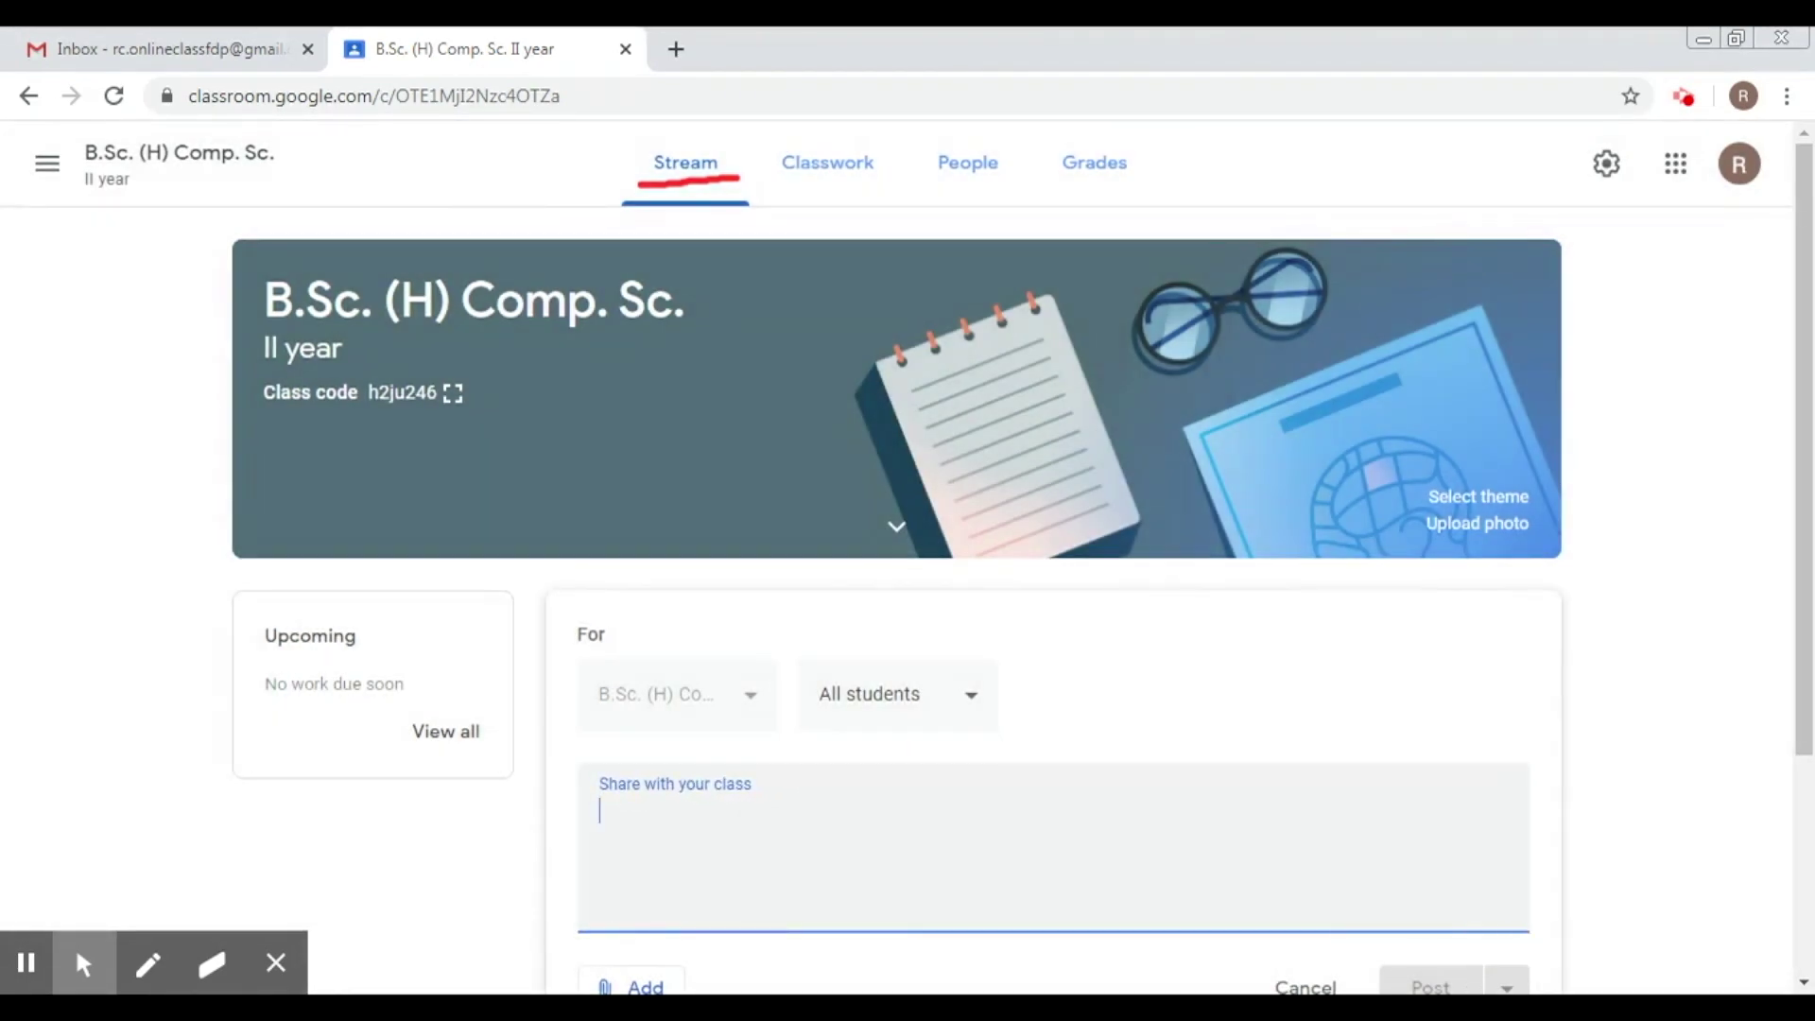
text(Hello)
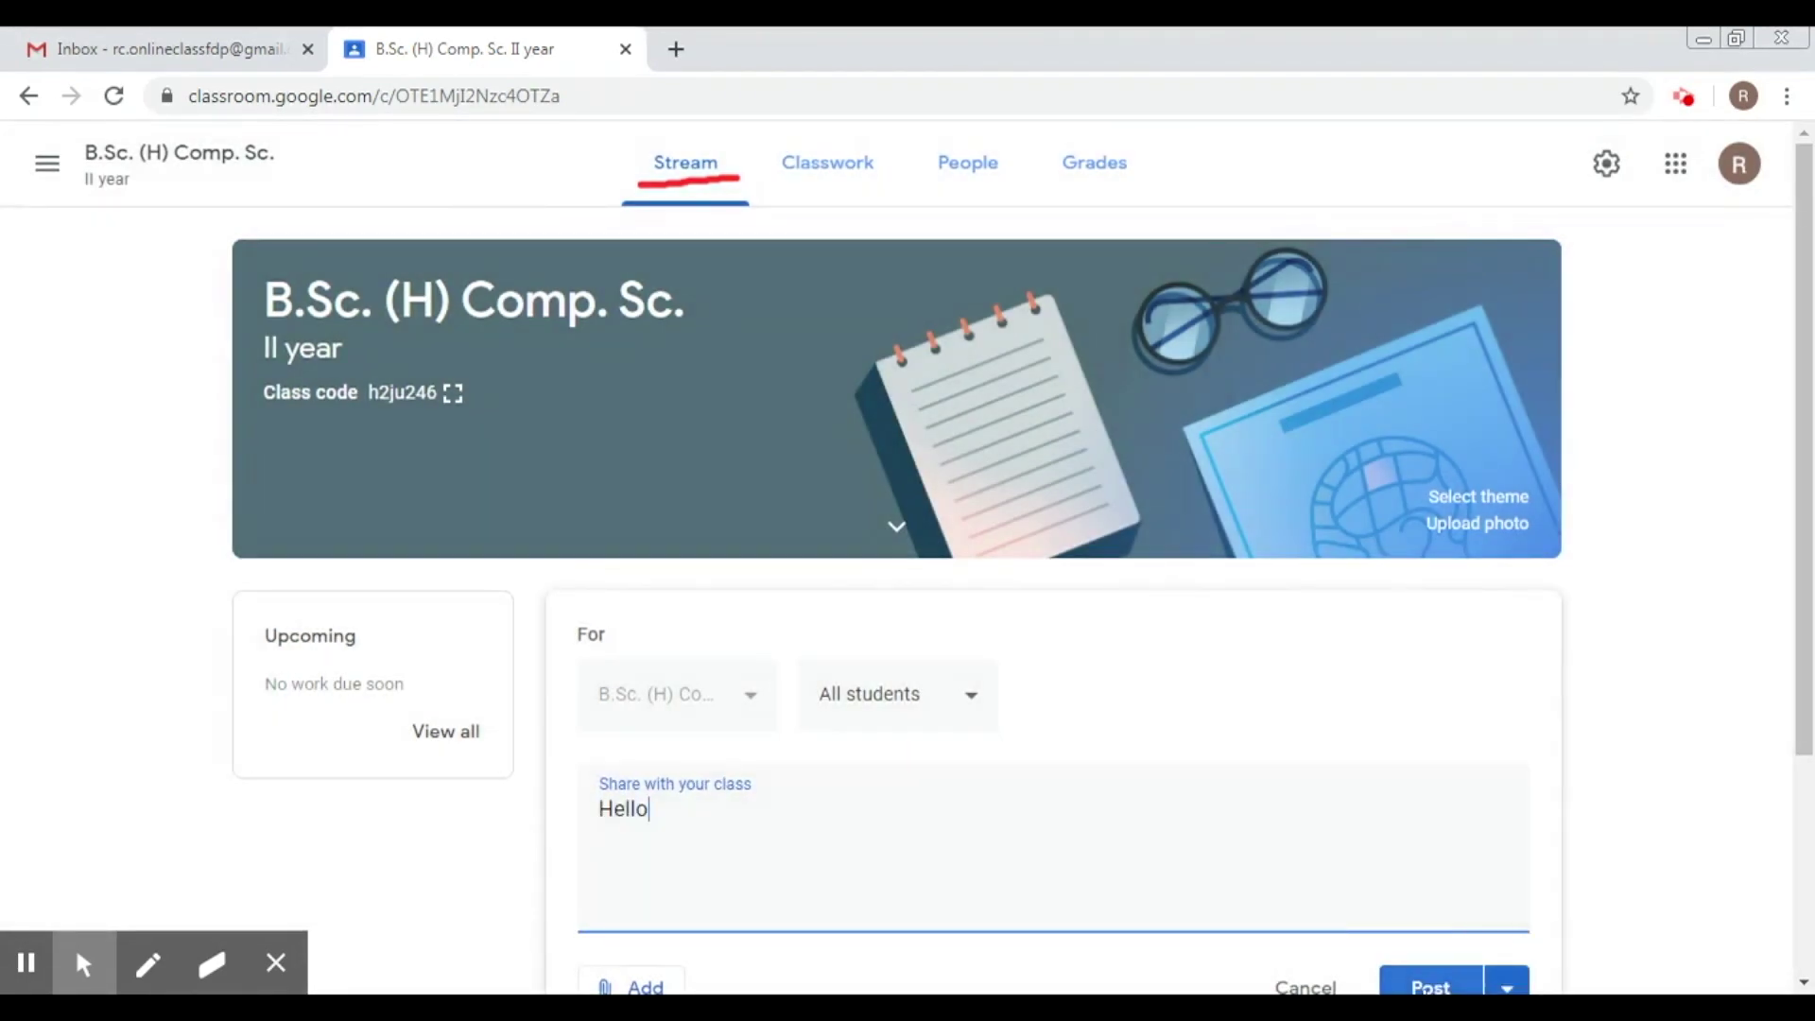
click(1436, 986)
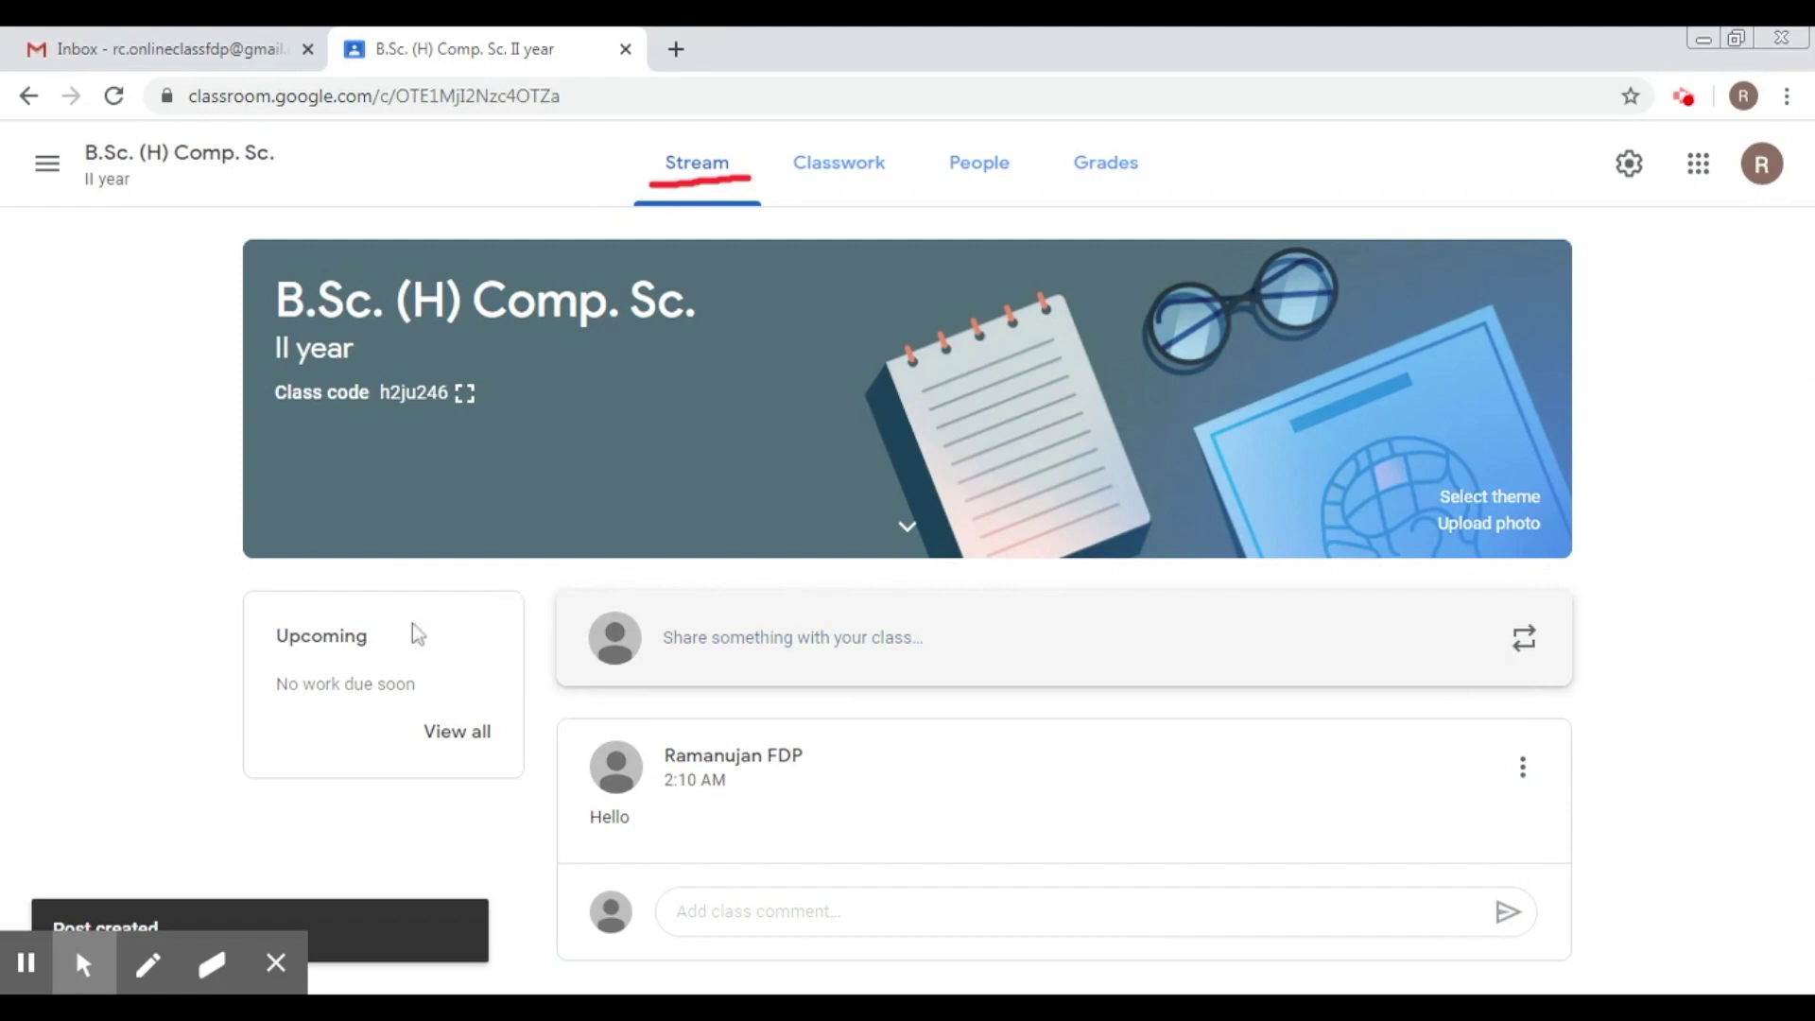
Highlight the Upcoming heading and its no-work-due note, then return to the People page.
drag(276, 638, 384, 635)
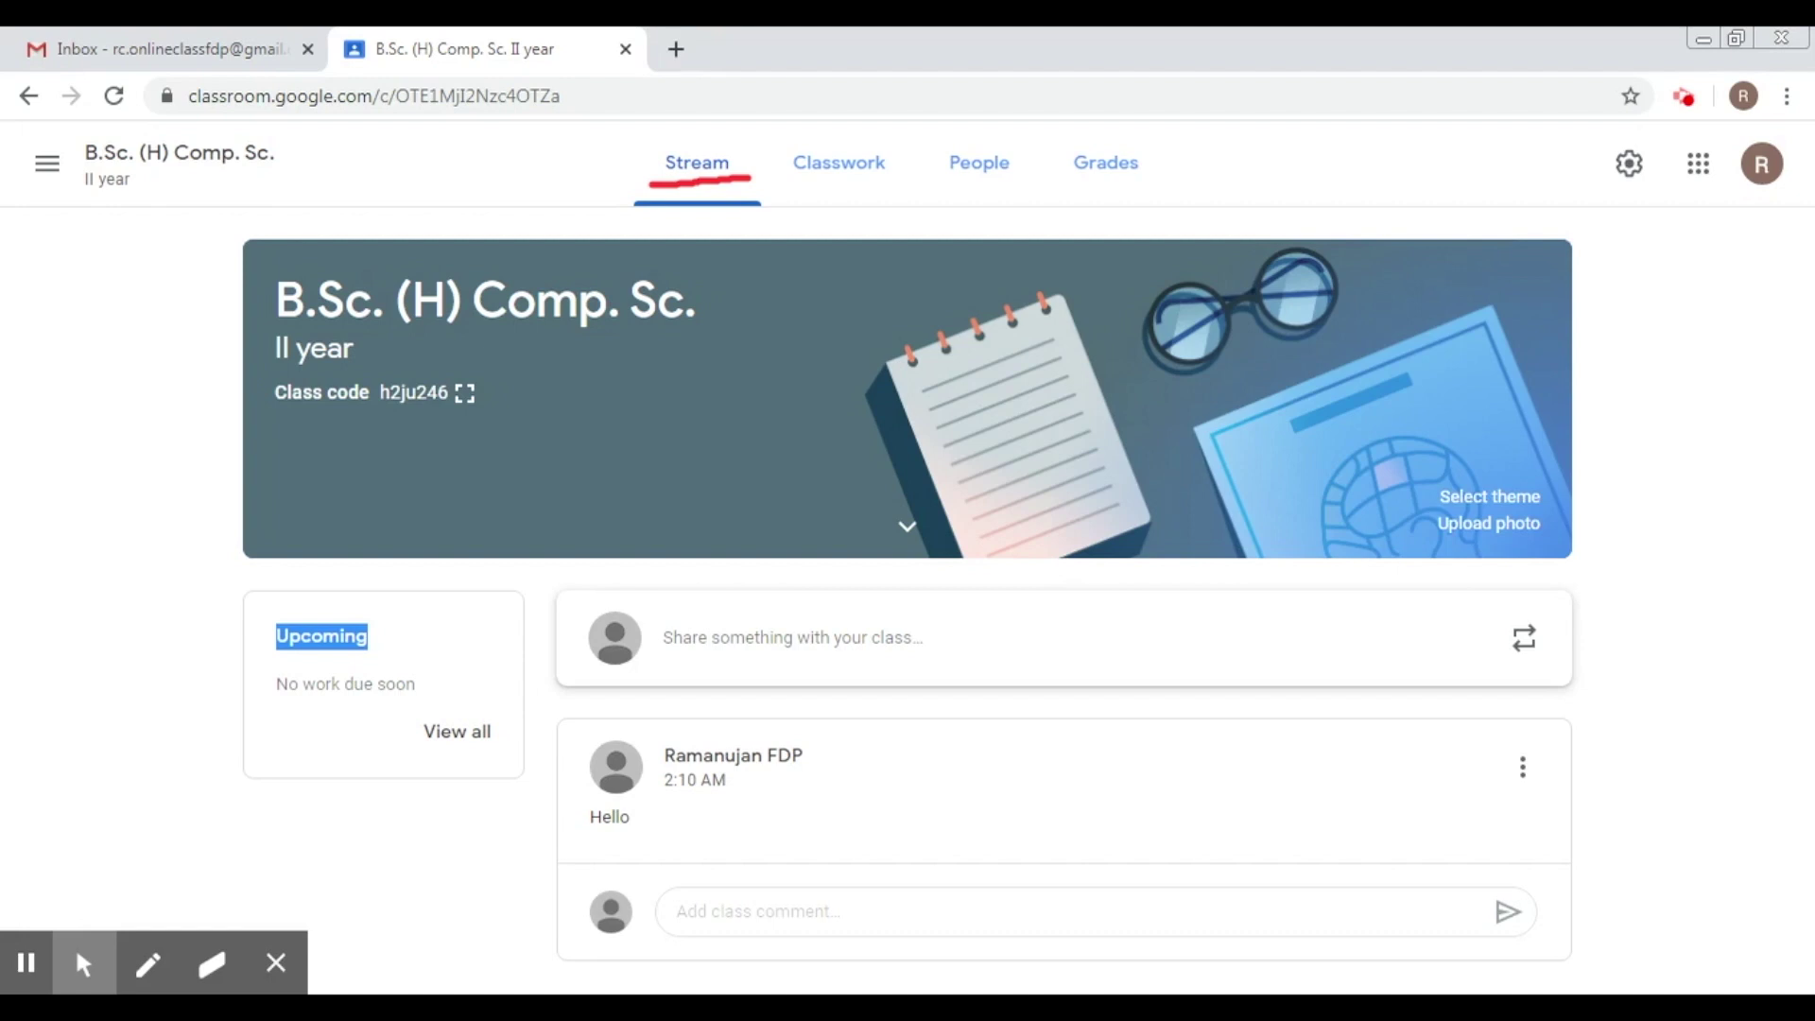
drag(303, 683, 385, 683)
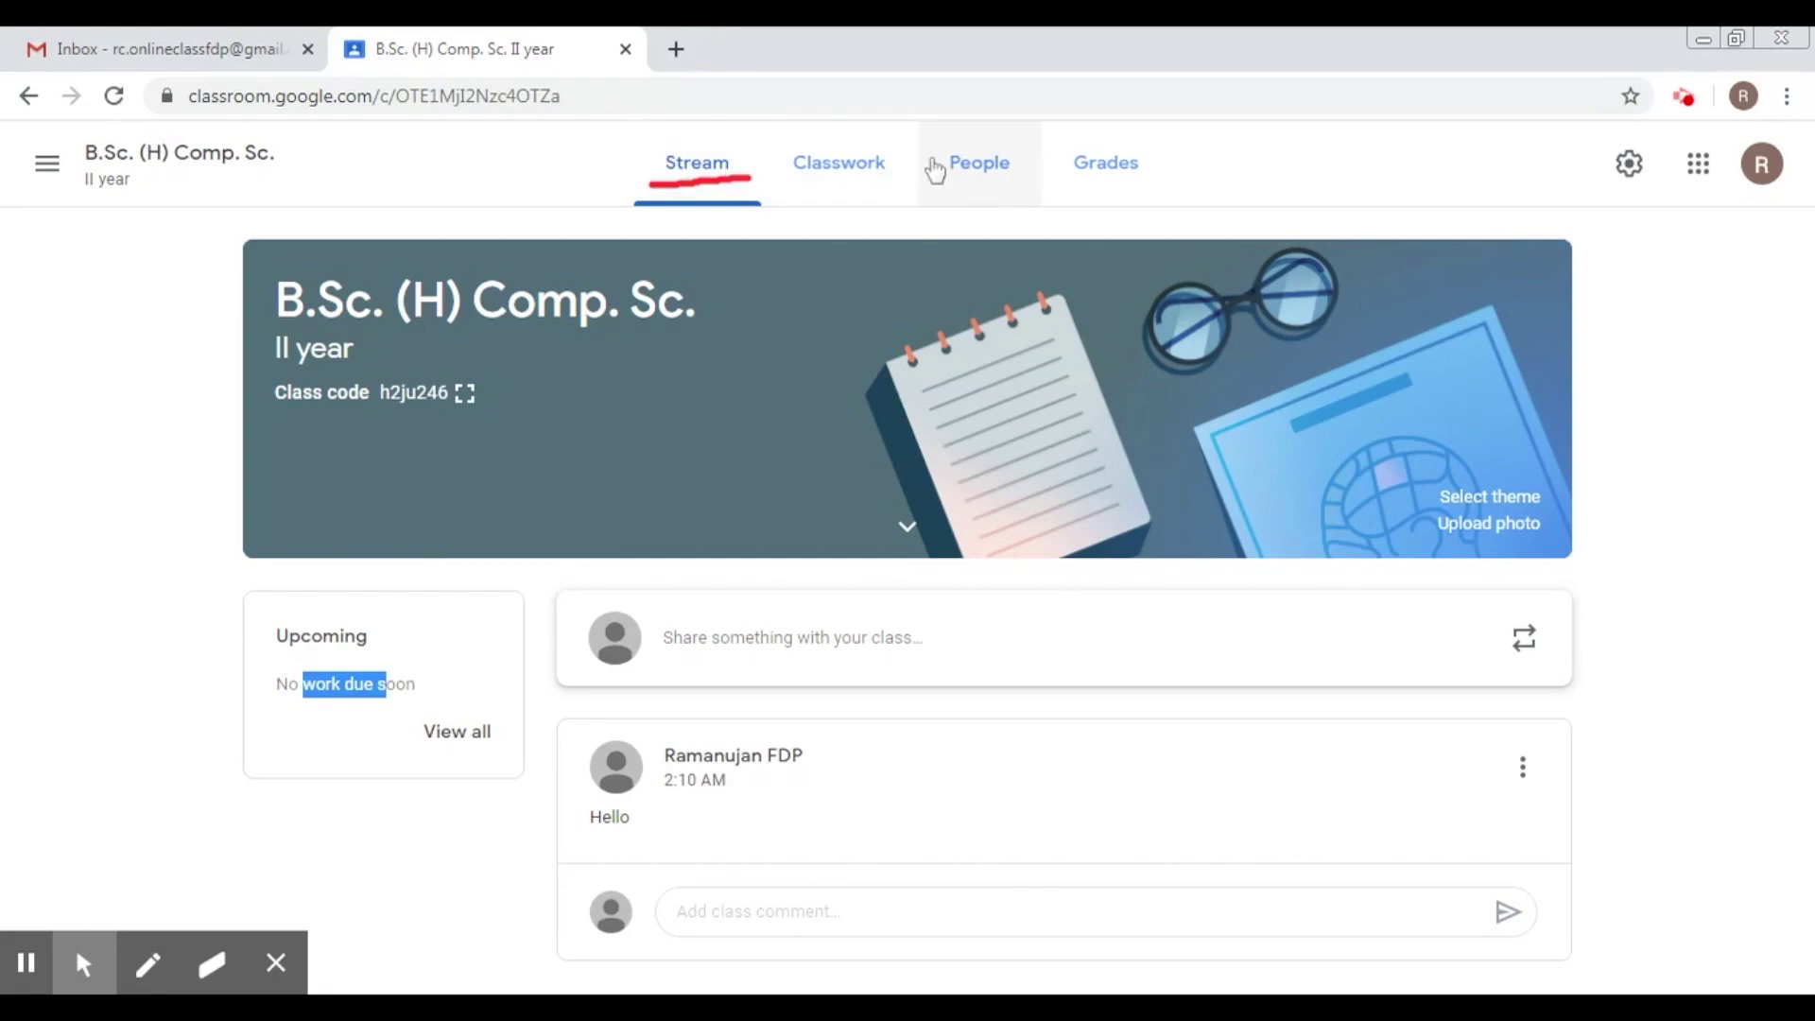
click(970, 172)
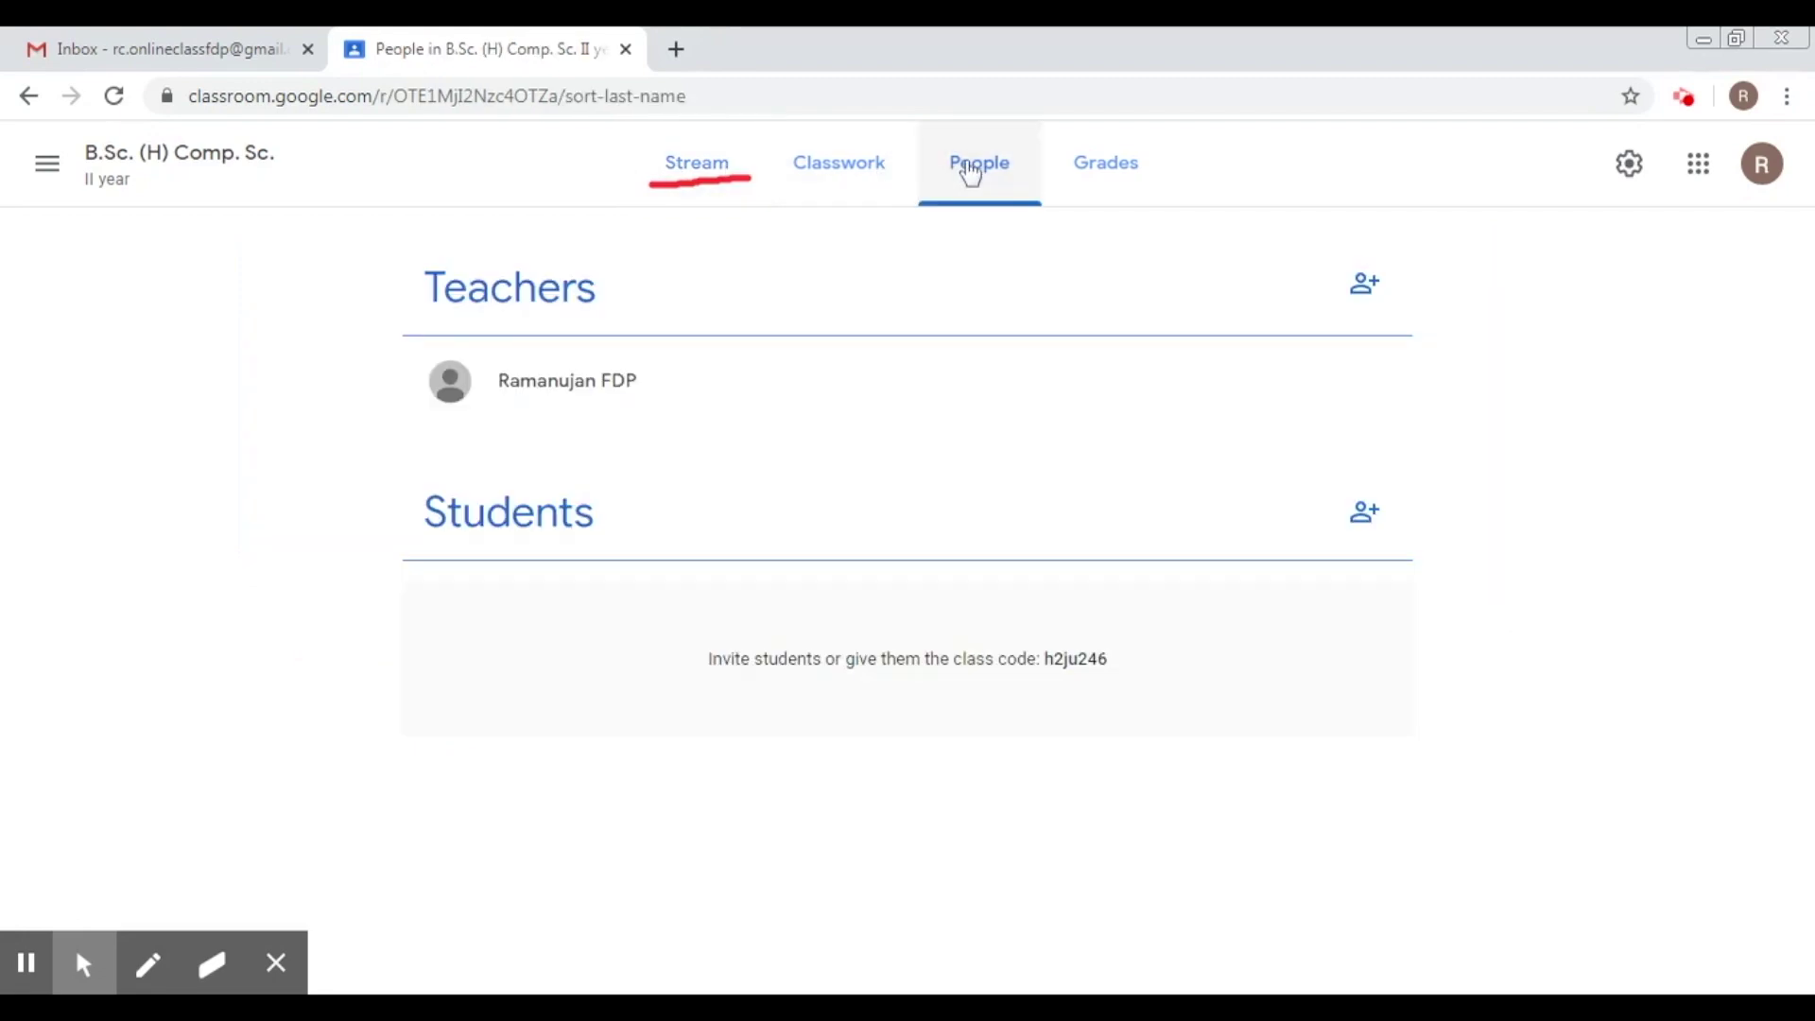